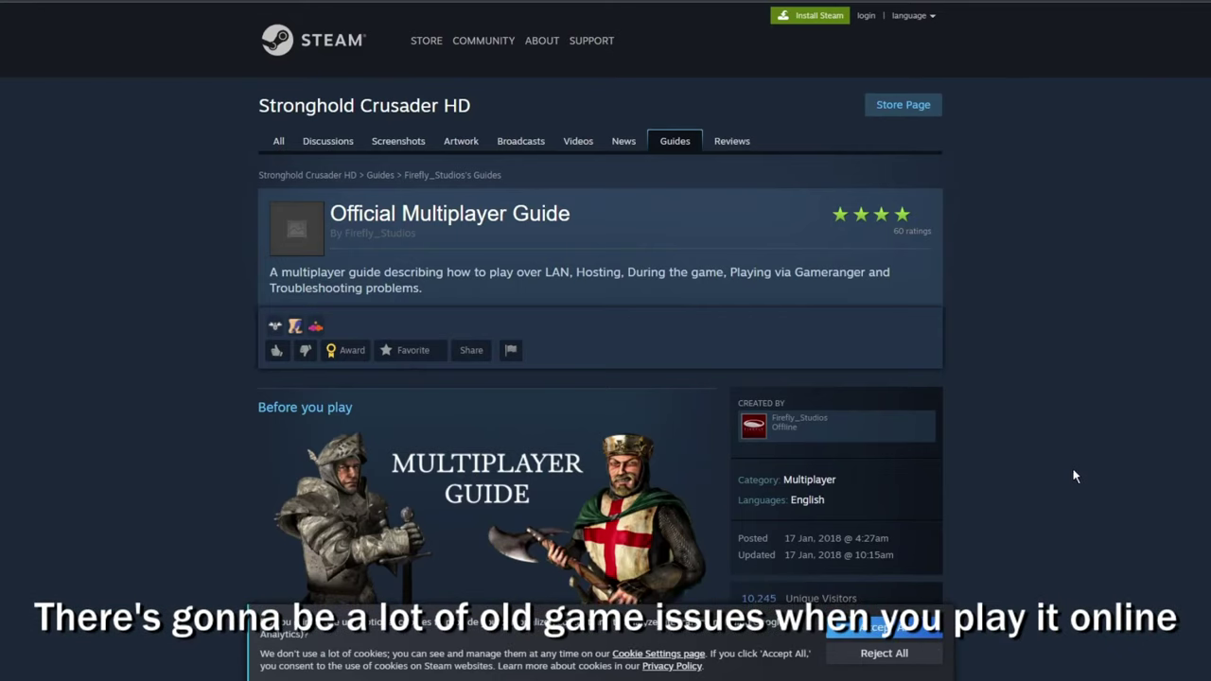
# Scroll the Official Multiplayer Guide to its 'Before you play' section requiring version V1.4
pyautogui.scroll(-3, 106, 359)
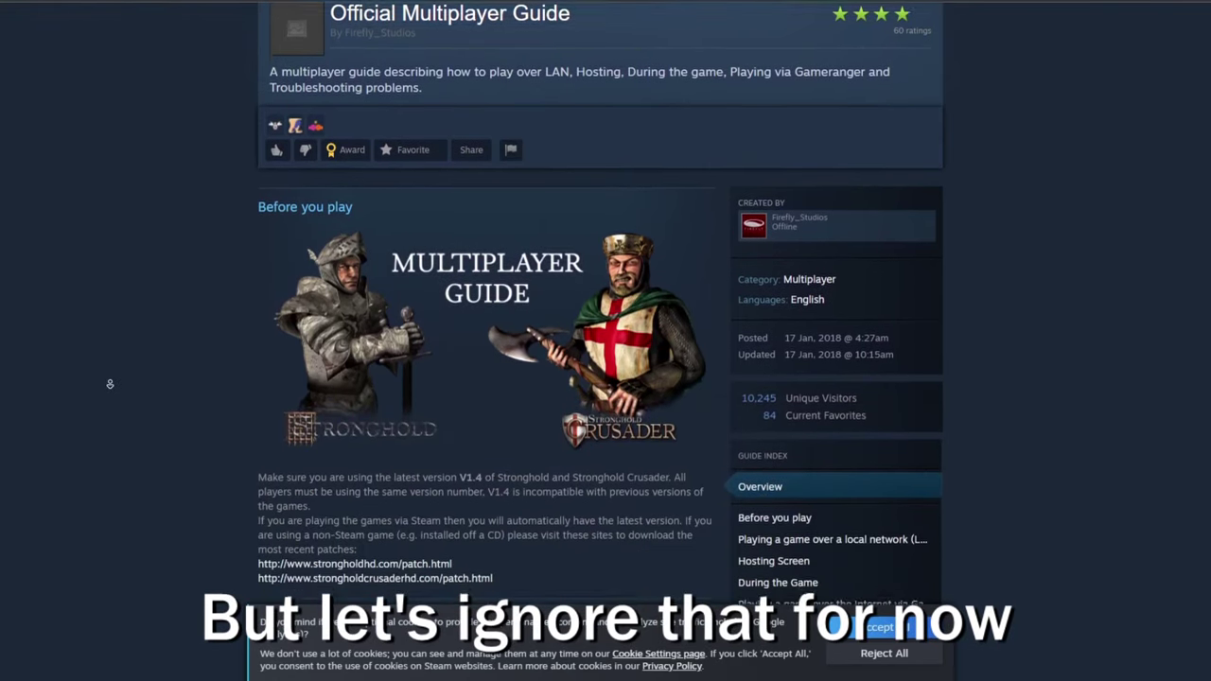
# Reject the cookie notice and scroll down the guide toward its GameRanger section
pyautogui.click(879, 626)
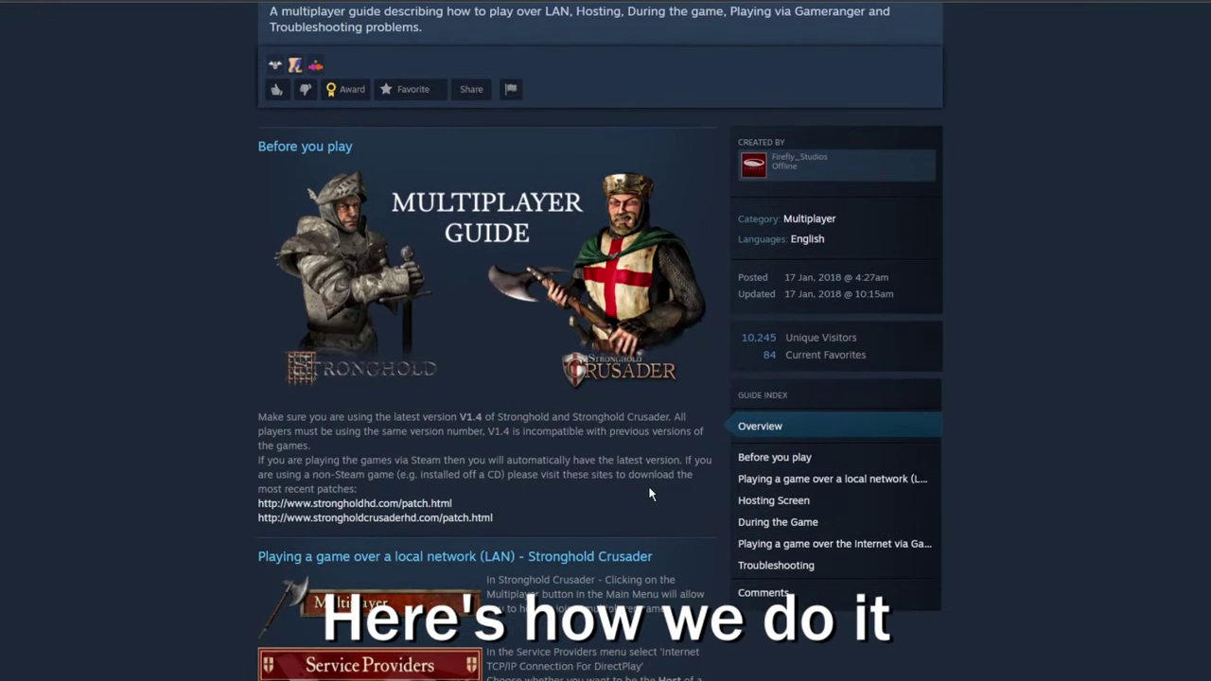
pyautogui.scroll(-4, 662, 475)
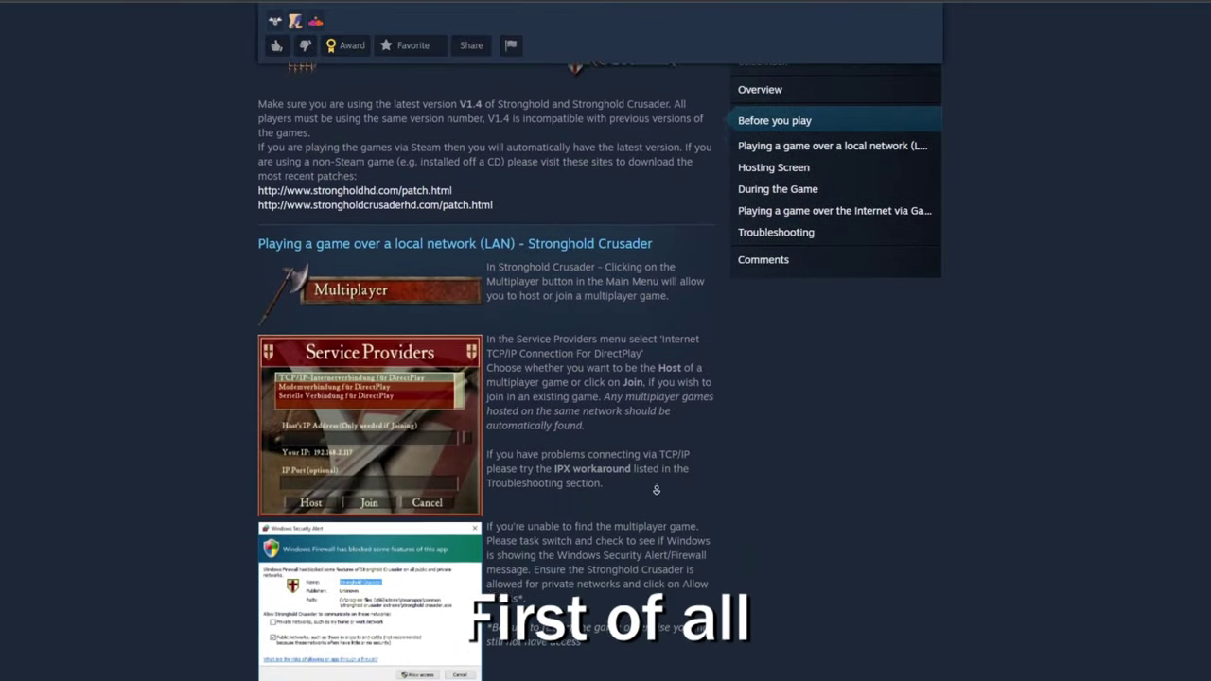
pyautogui.scroll(-7, 655, 488)
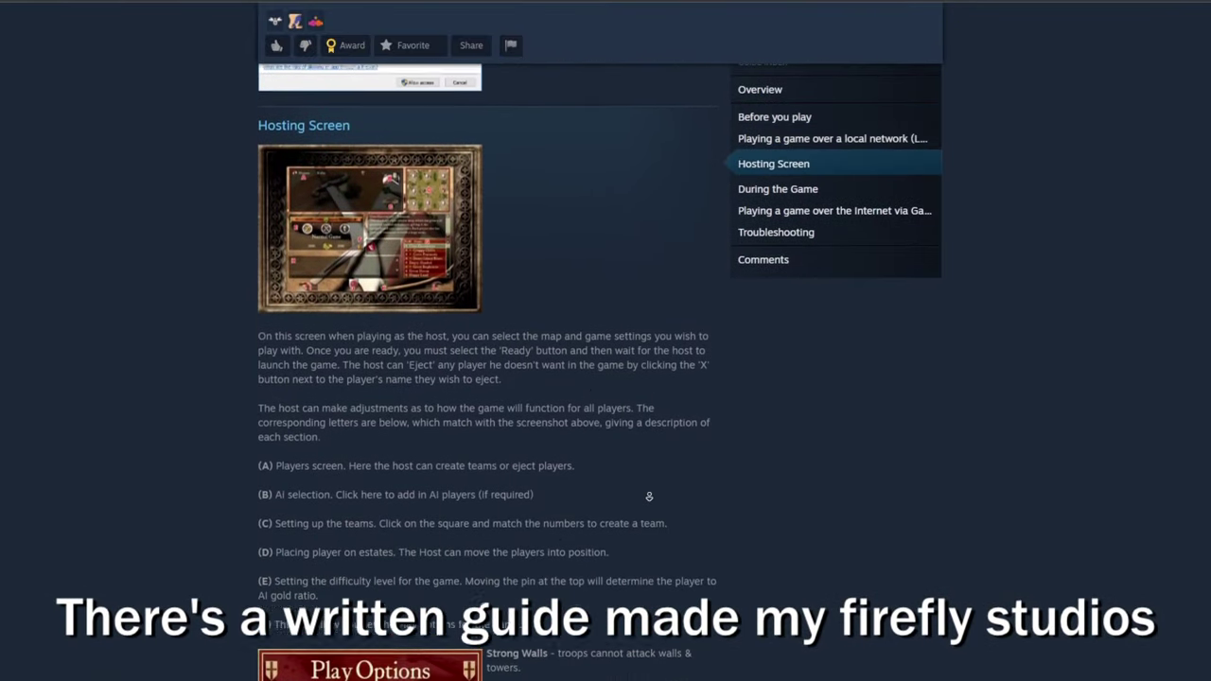
pyautogui.scroll(-5, 651, 499)
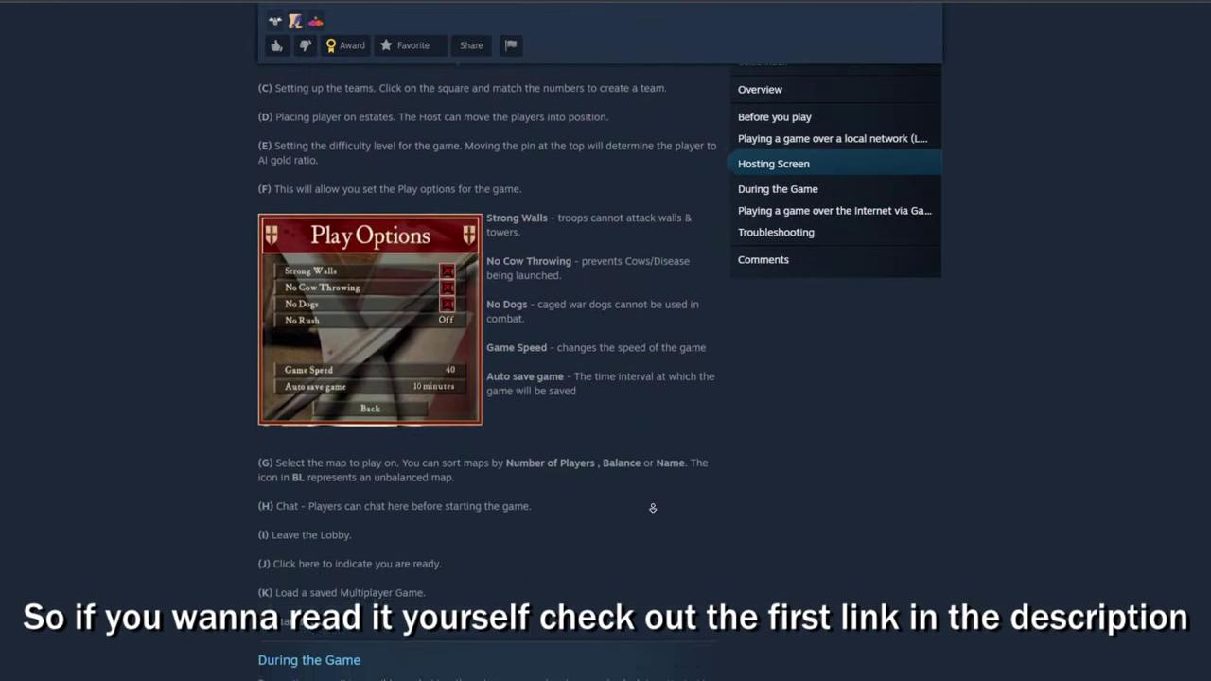
pyautogui.scroll(-7, 652, 511)
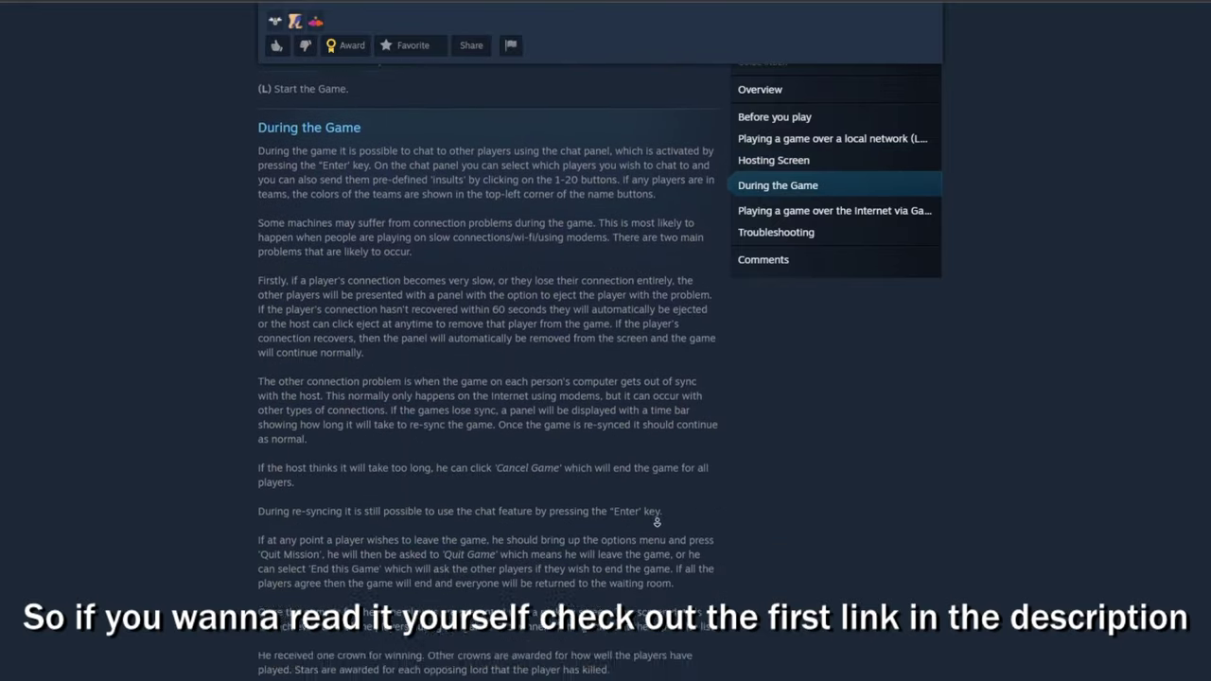
pyautogui.scroll(-7, 658, 533)
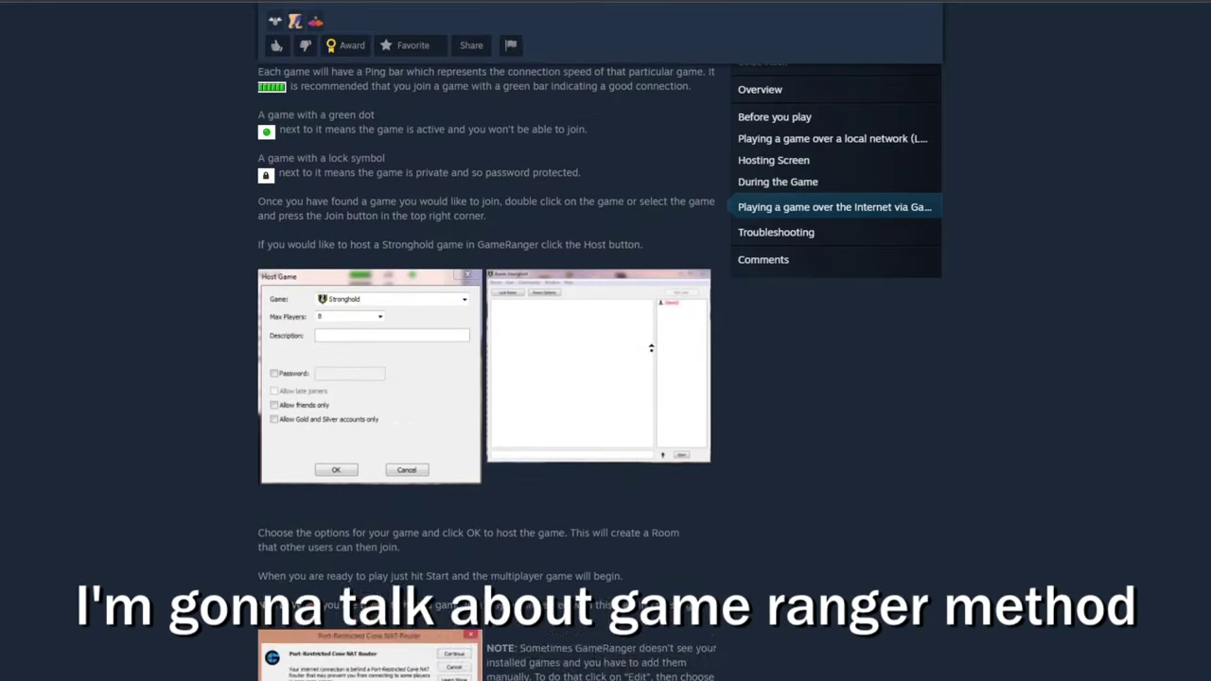
# Read 'Playing a game over the Internet via GameRanger' and go to the official GameRanger website
pyautogui.scroll(10, 640, 462)
pyautogui.scroll(-7, 649, 500)
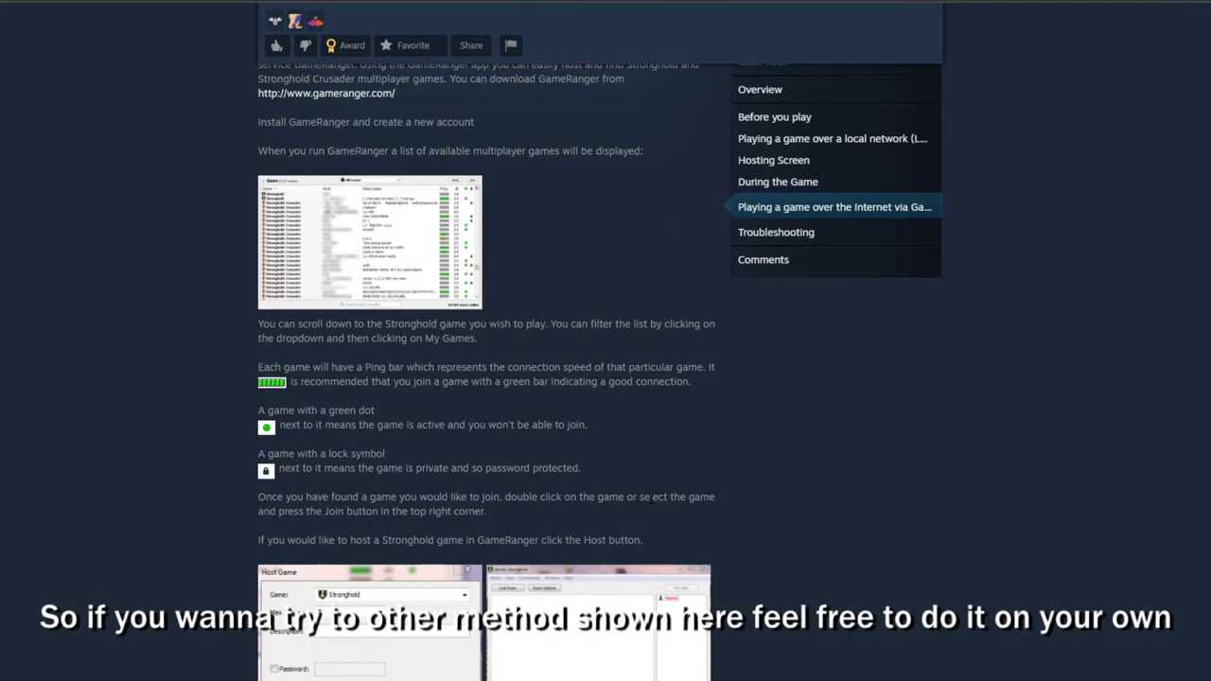
pyautogui.scroll(-6, 636, 492)
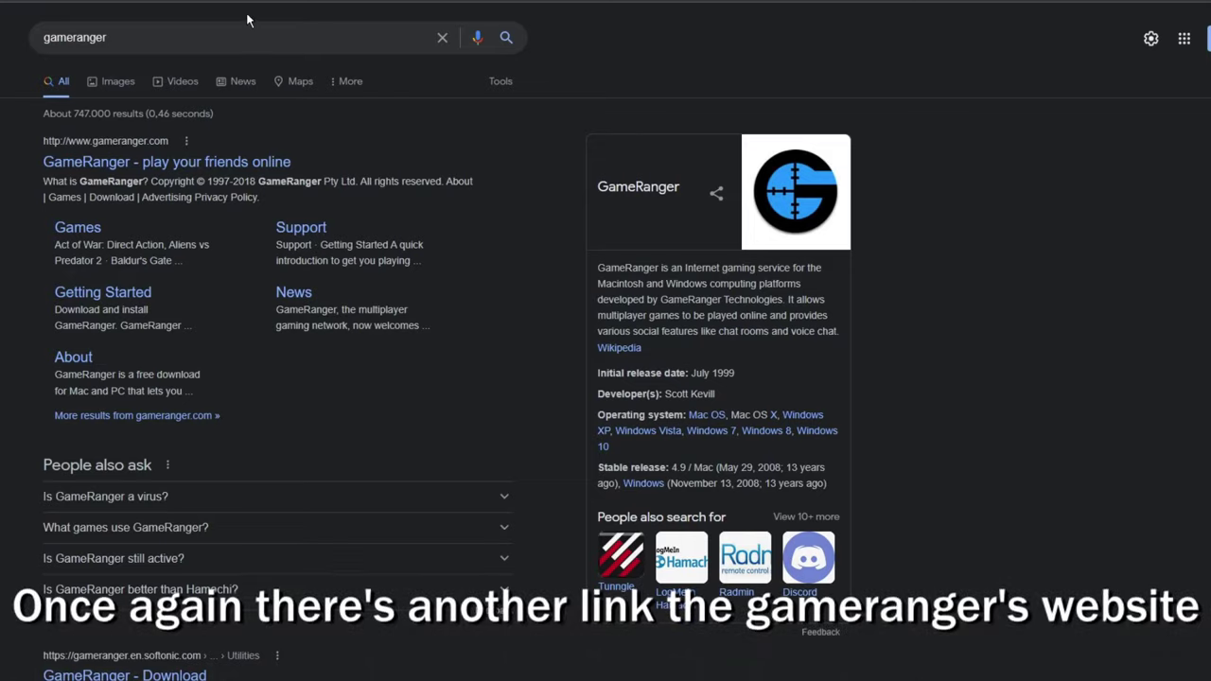
pyautogui.click(170, 162)
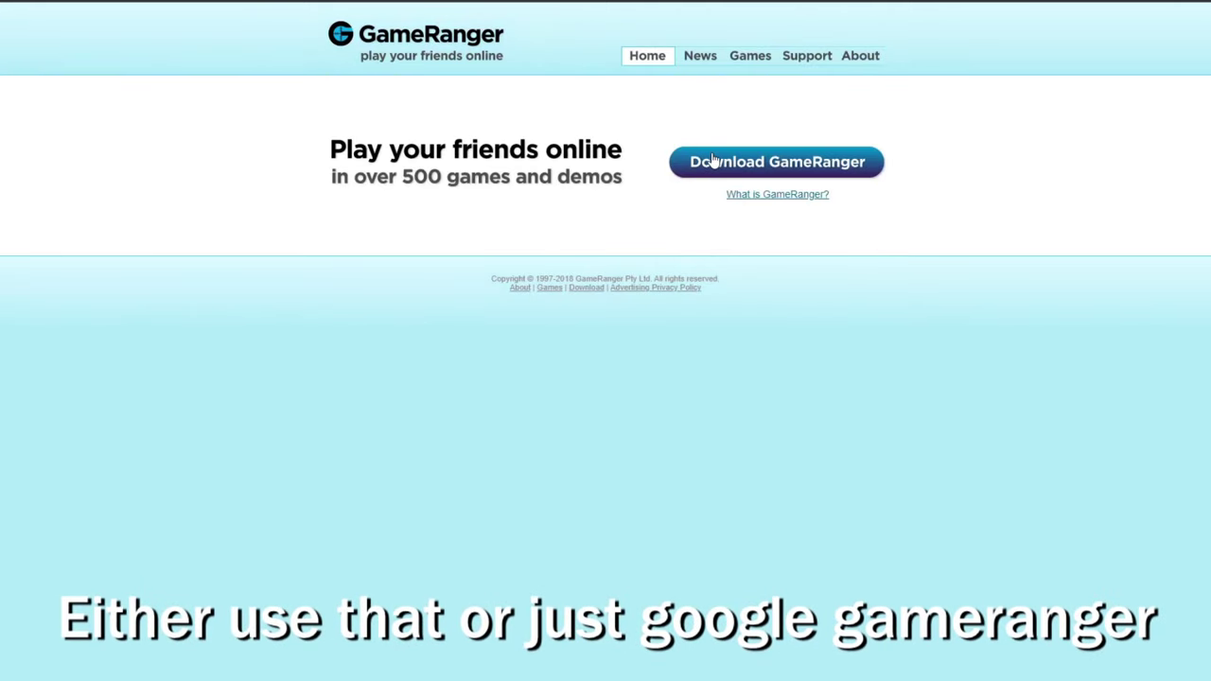
# Download and run the GameRanger installer, then finish account setup so the client connects
pyautogui.click(713, 161)
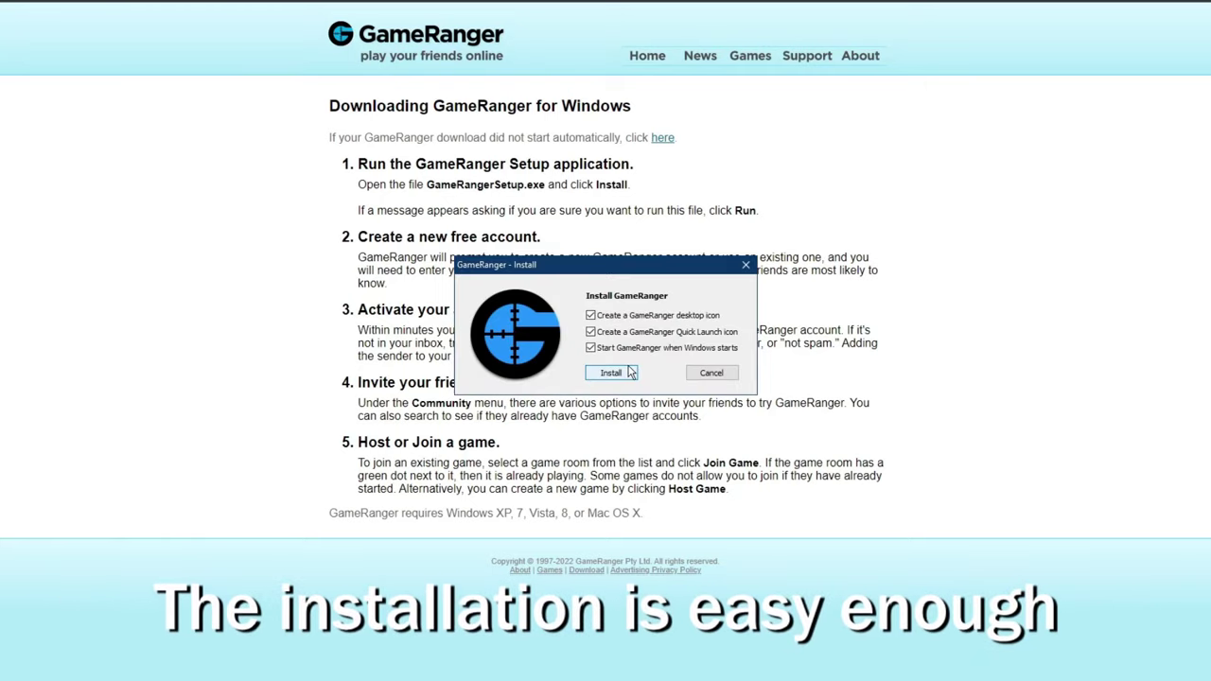
pyautogui.click(629, 371)
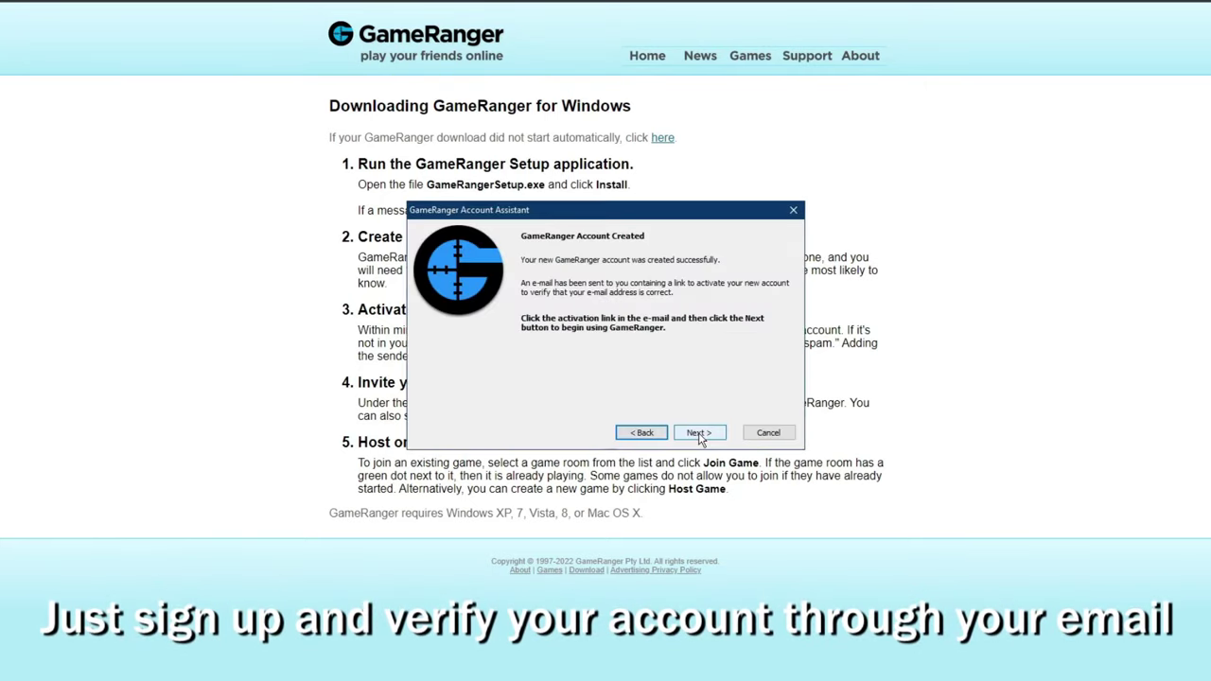
pyautogui.click(699, 432)
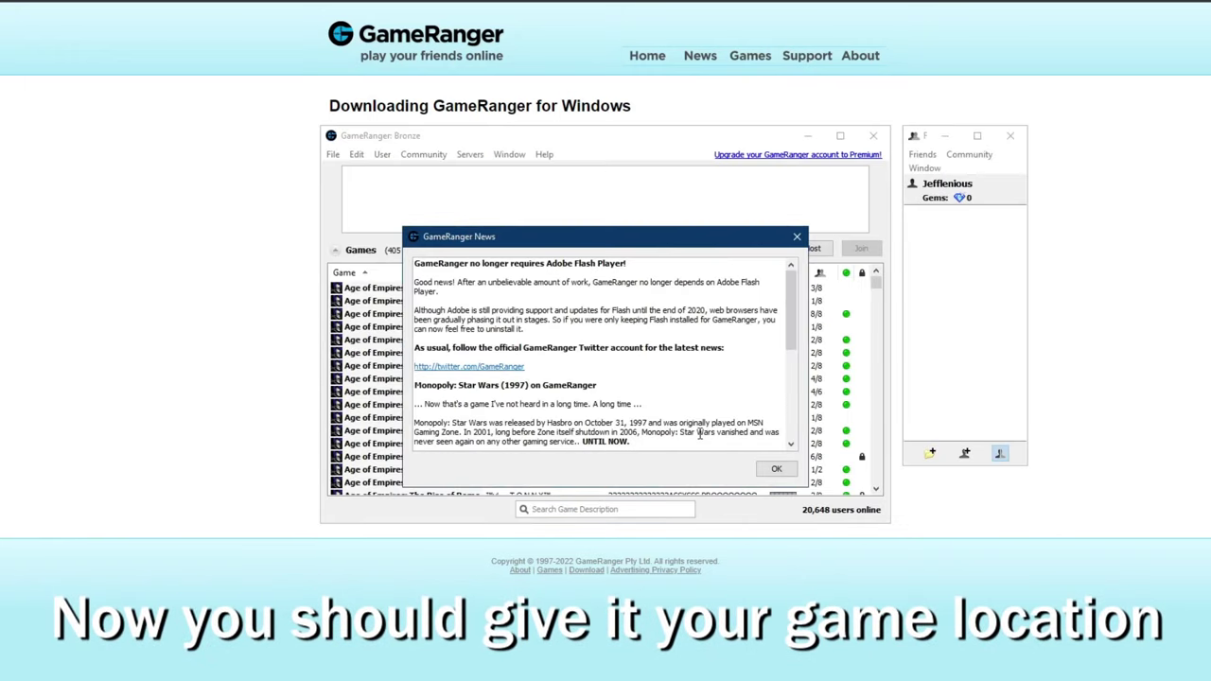
# In Edit > Options, select Stronghold: Crusader (location Not Found) and start locating its executable
pyautogui.click(356, 154)
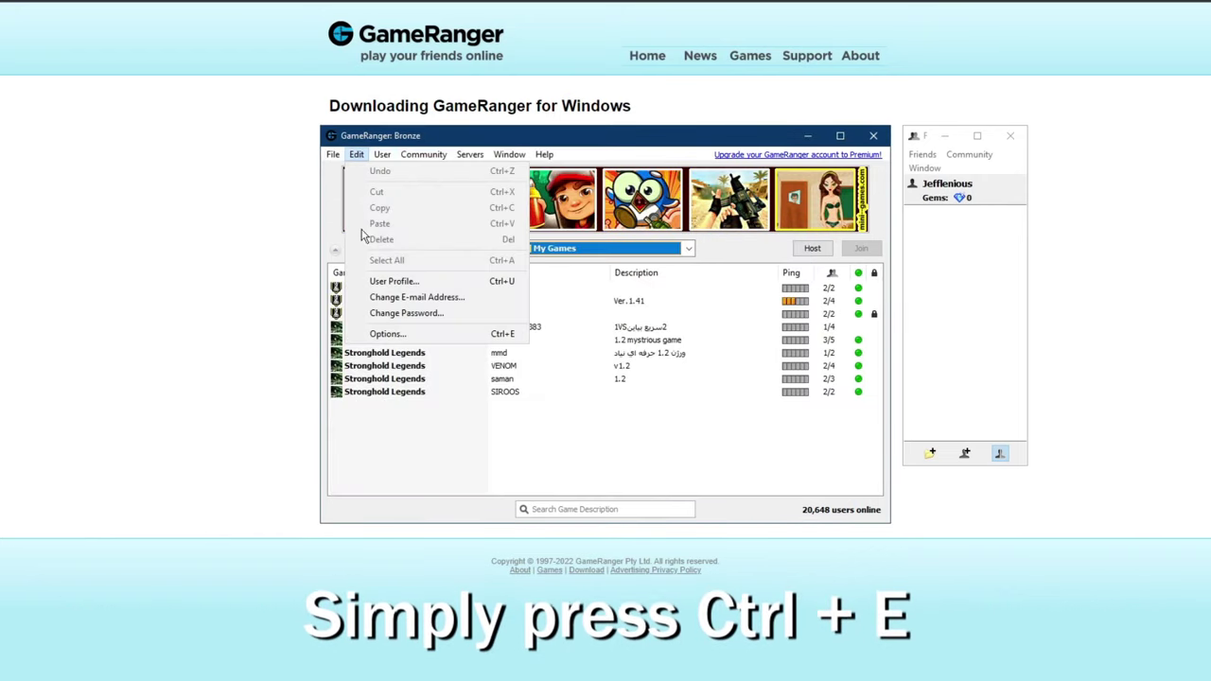
pyautogui.click(378, 339)
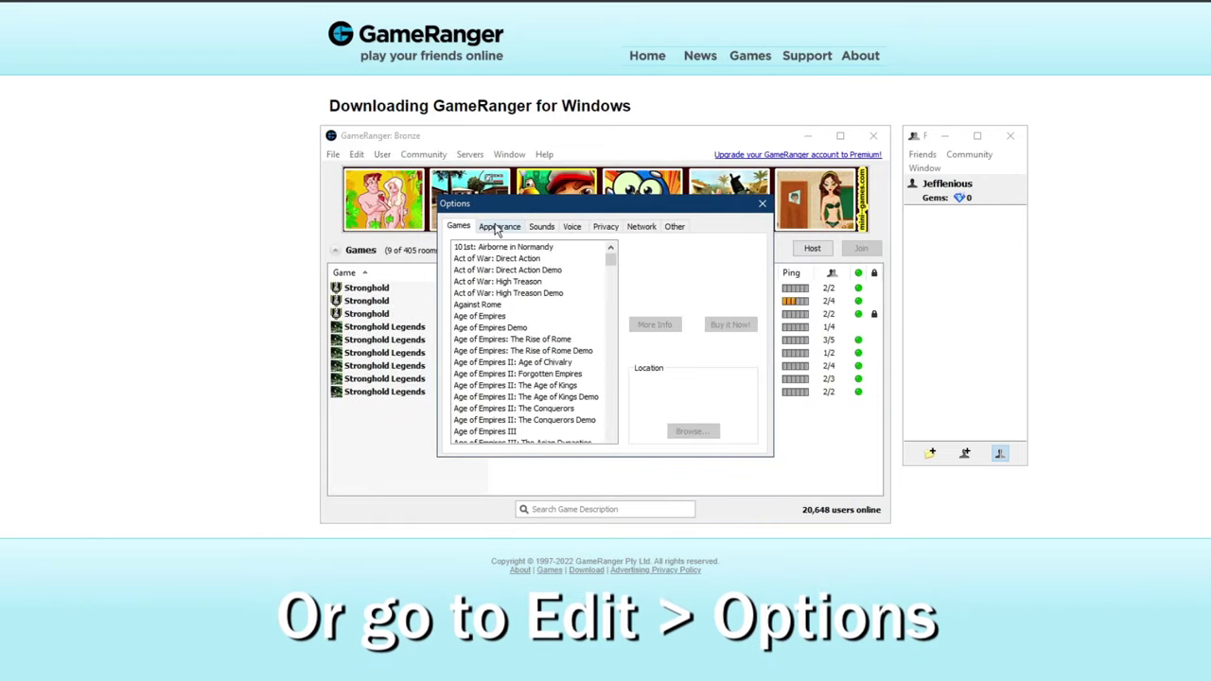
pyautogui.moveTo(611, 262); pyautogui.dragTo(611, 395)
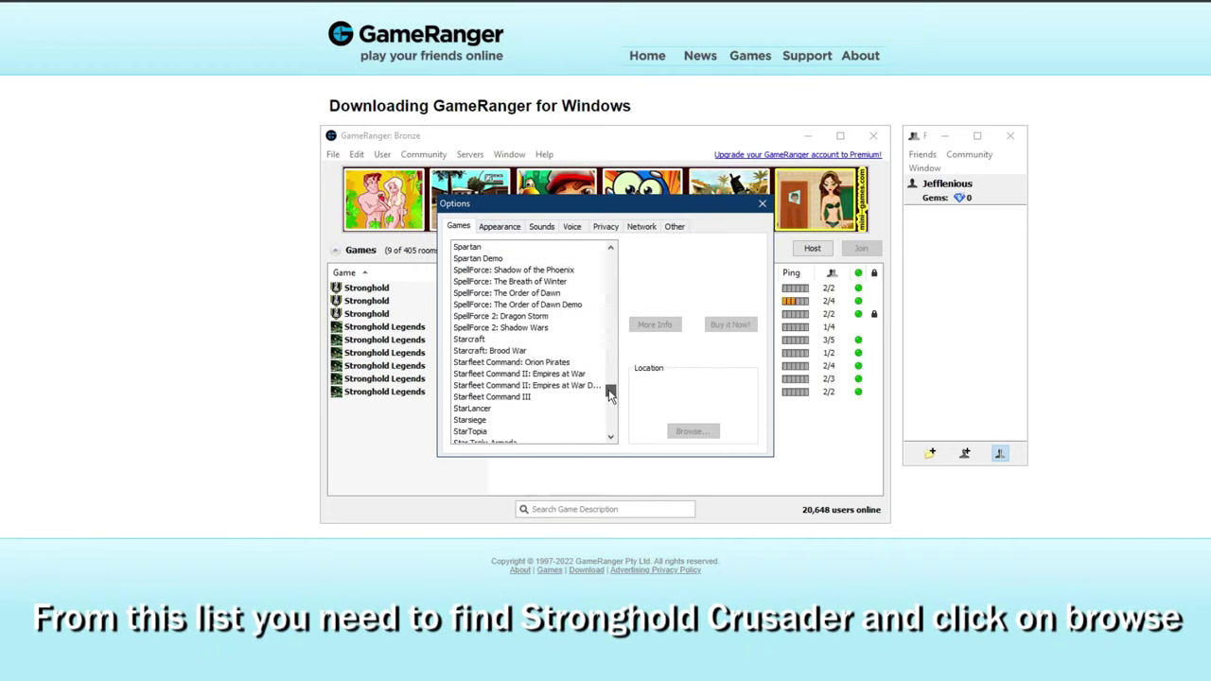
pyautogui.scroll(-3, 584, 385)
pyautogui.scroll(-6, 583, 385)
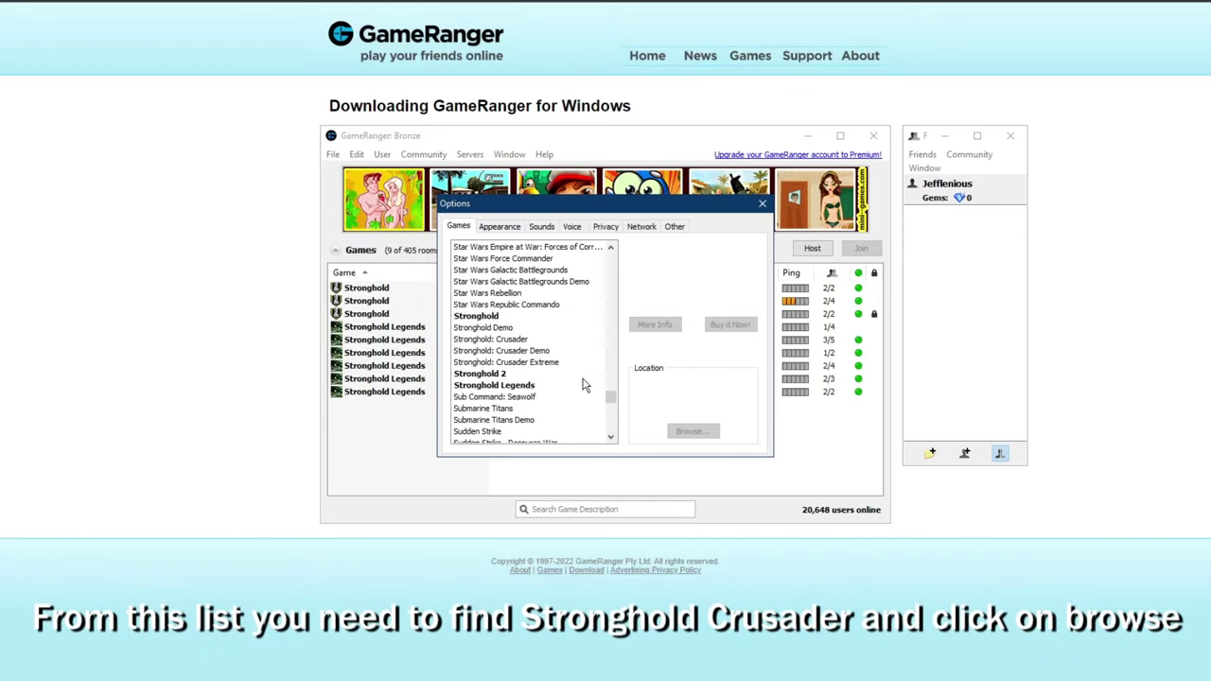
pyautogui.click(510, 340)
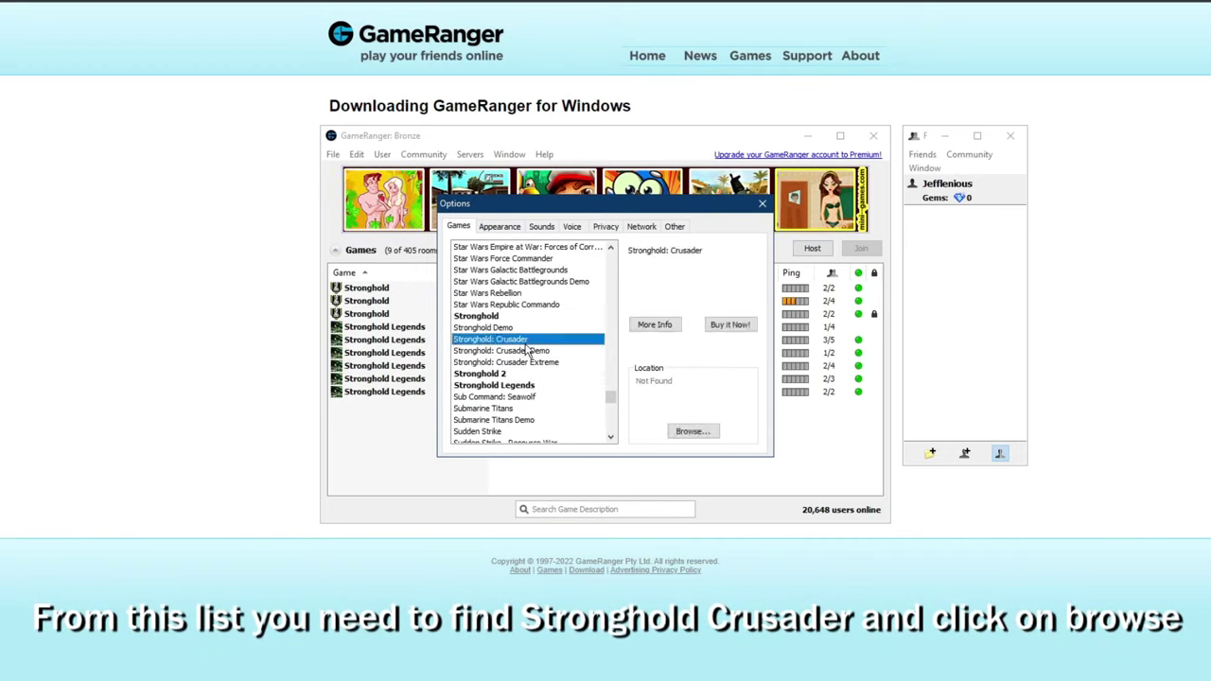
pyautogui.click(691, 431)
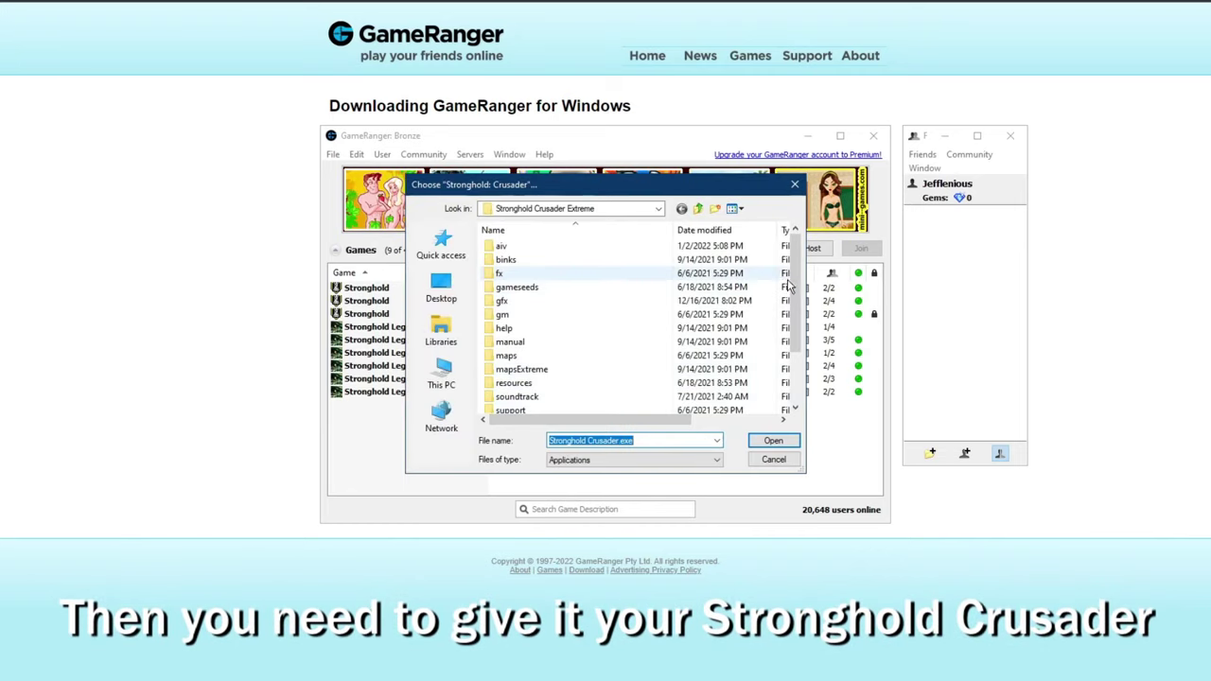
# Set Stronghold: Crusader's location to Stronghold Crusader.exe in the Stronghold Crusader Extreme folder
pyautogui.scroll(-2, 788, 284)
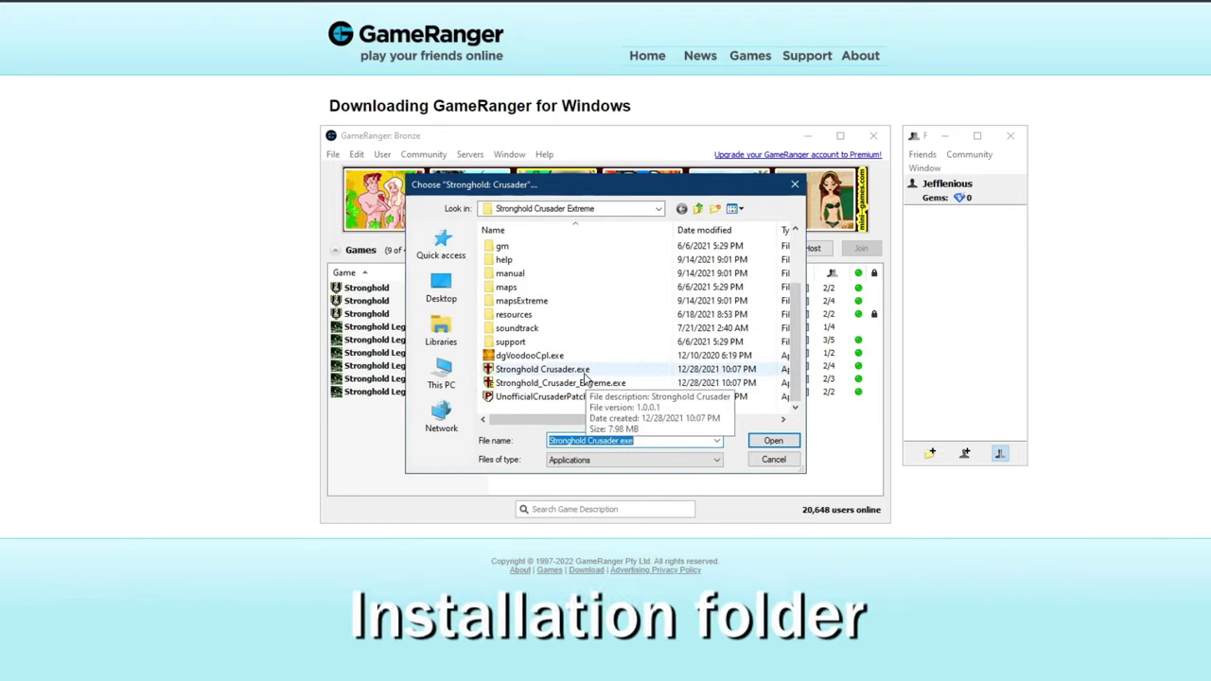
pyautogui.click(577, 369)
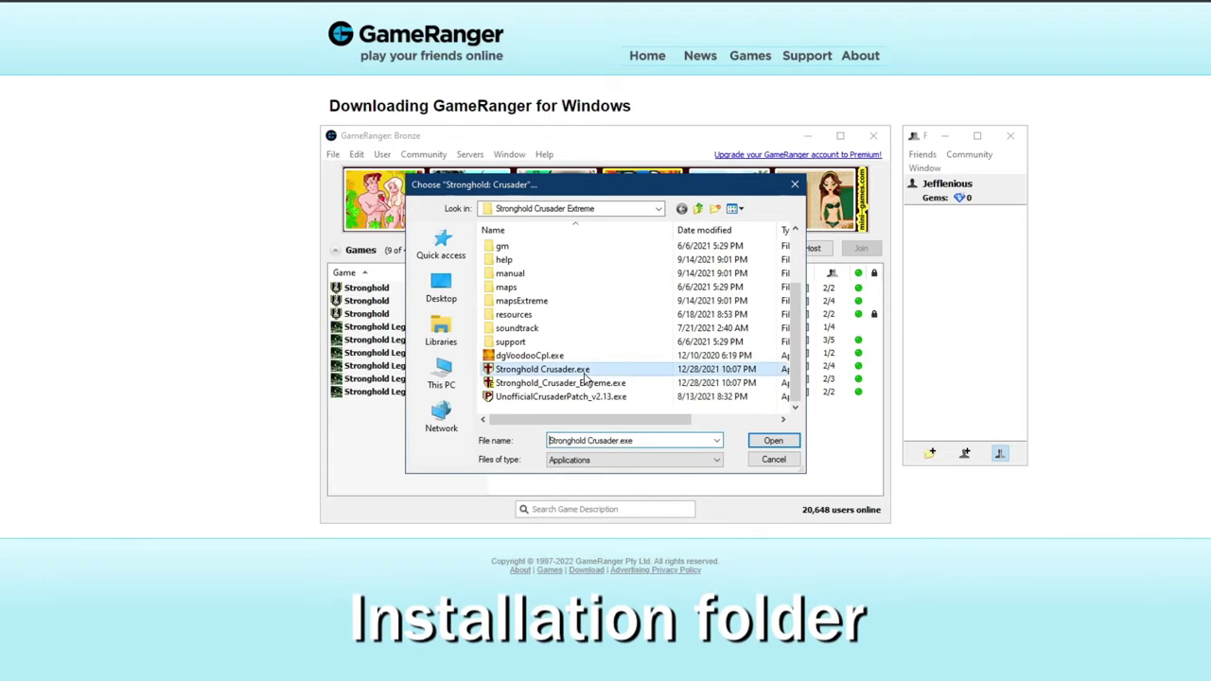
pyautogui.click(768, 442)
pyautogui.press('Down')
pyautogui.press('Down')
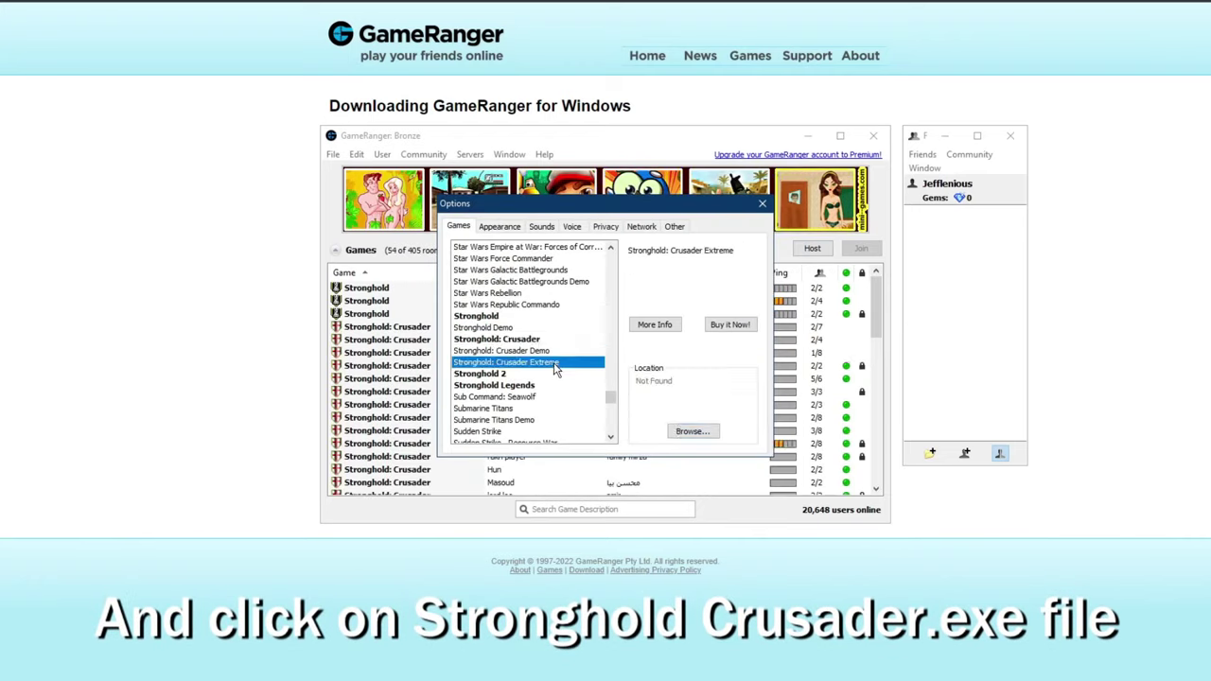
# Skip locating Crusader Extreme, verify the saved Crusader location, close Options, and select a Crusader room
pyautogui.click(691, 431)
pyautogui.press('Escape')
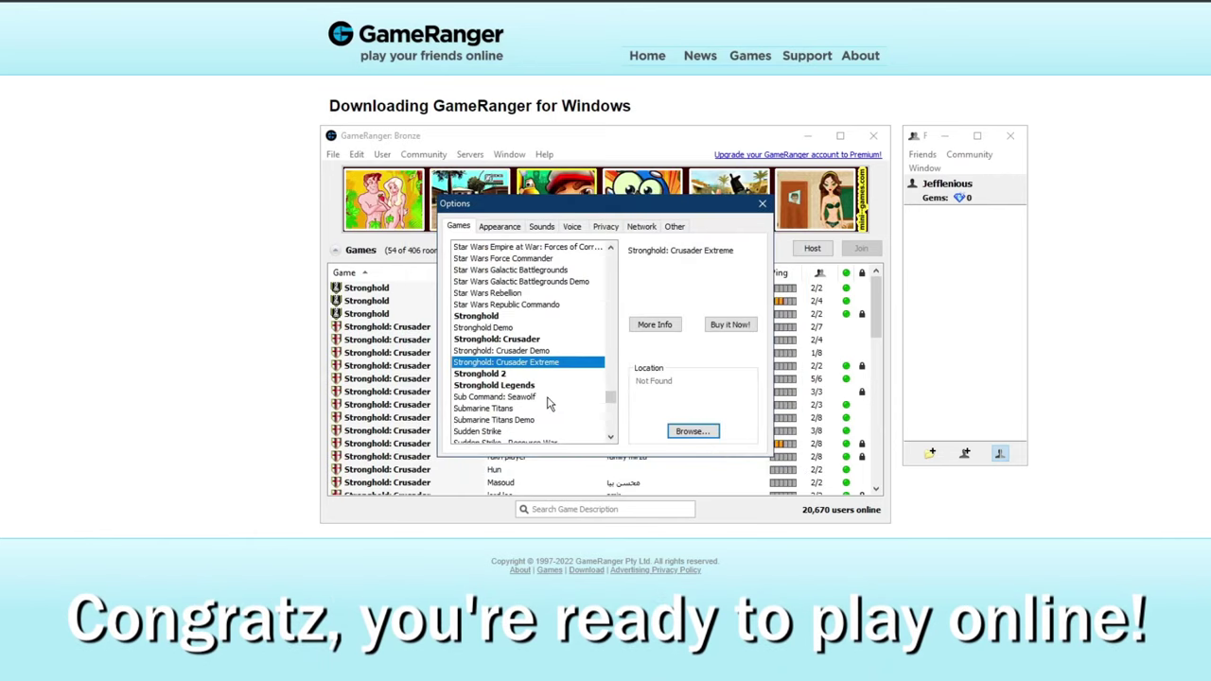
pyautogui.click(529, 386)
pyautogui.click(529, 338)
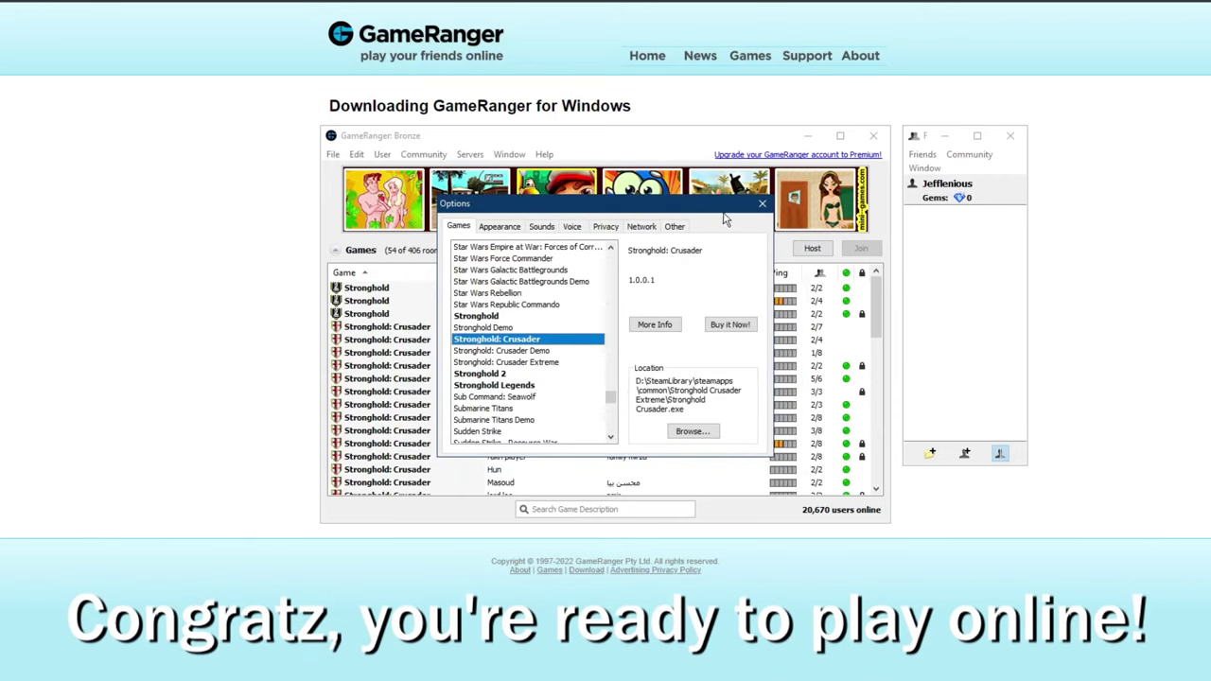
pyautogui.click(761, 206)
pyautogui.click(667, 329)
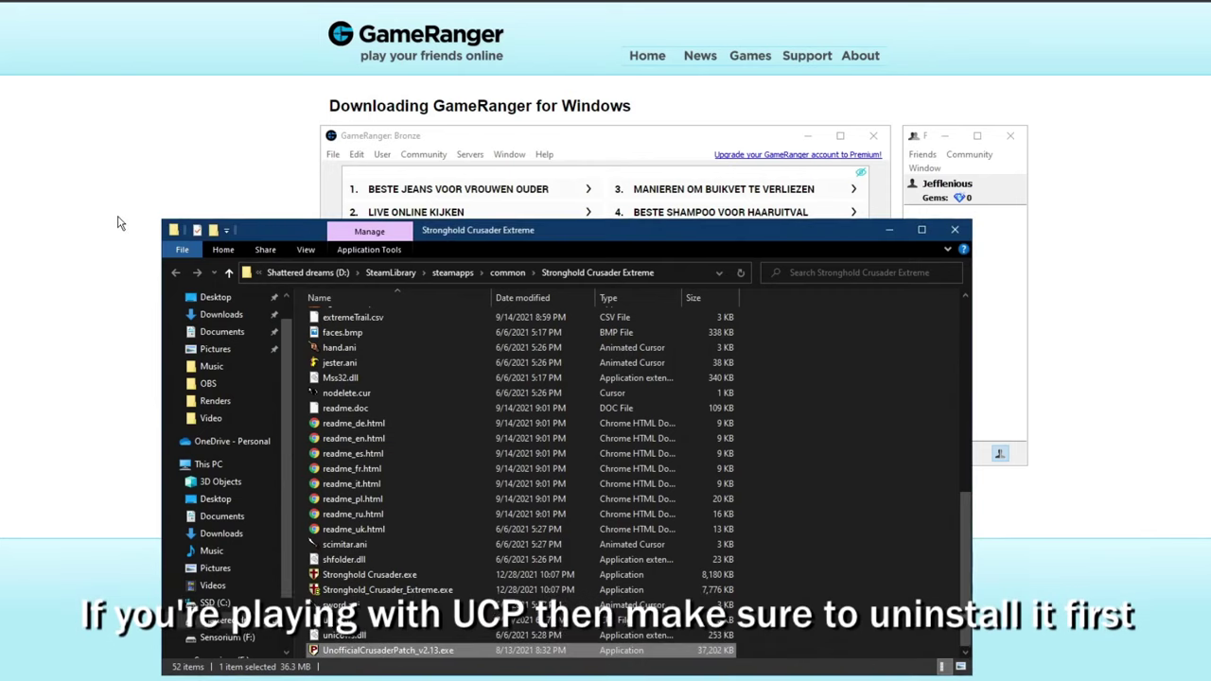
# Uninstall the Unofficial Crusader Patch with its patcher, then close the patcher and the game folder
pyautogui.moveTo(262, 136); pyautogui.dragTo(731, 201)
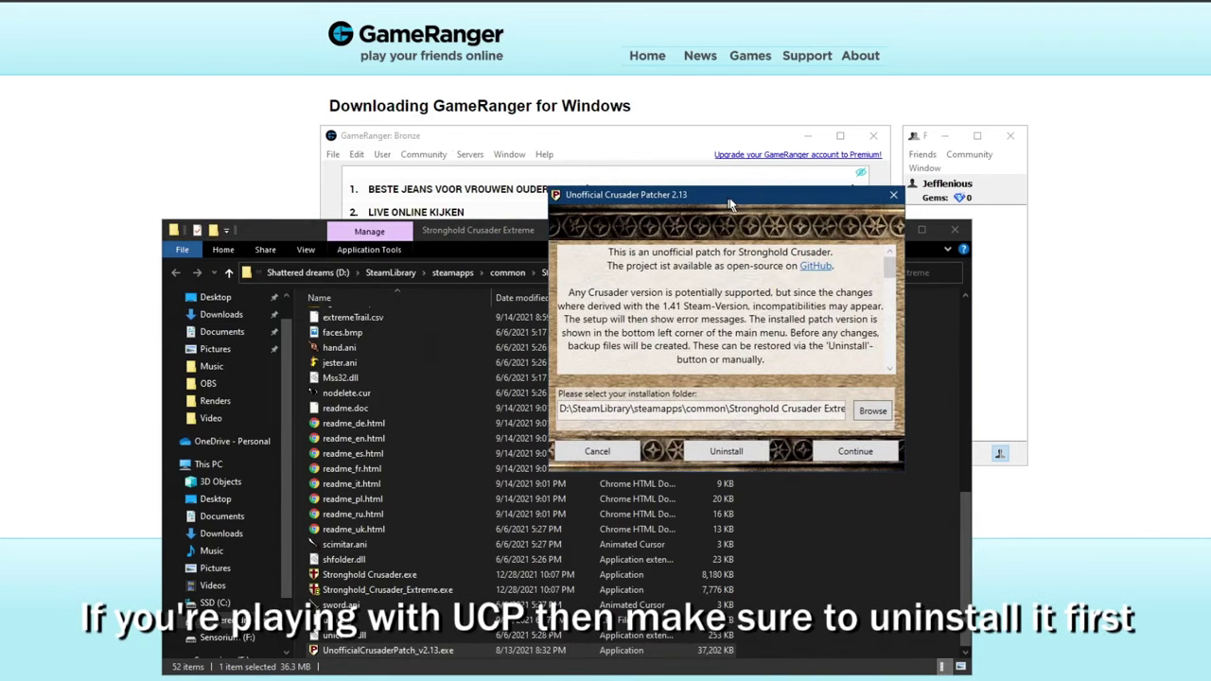
pyautogui.click(752, 454)
pyautogui.click(624, 373)
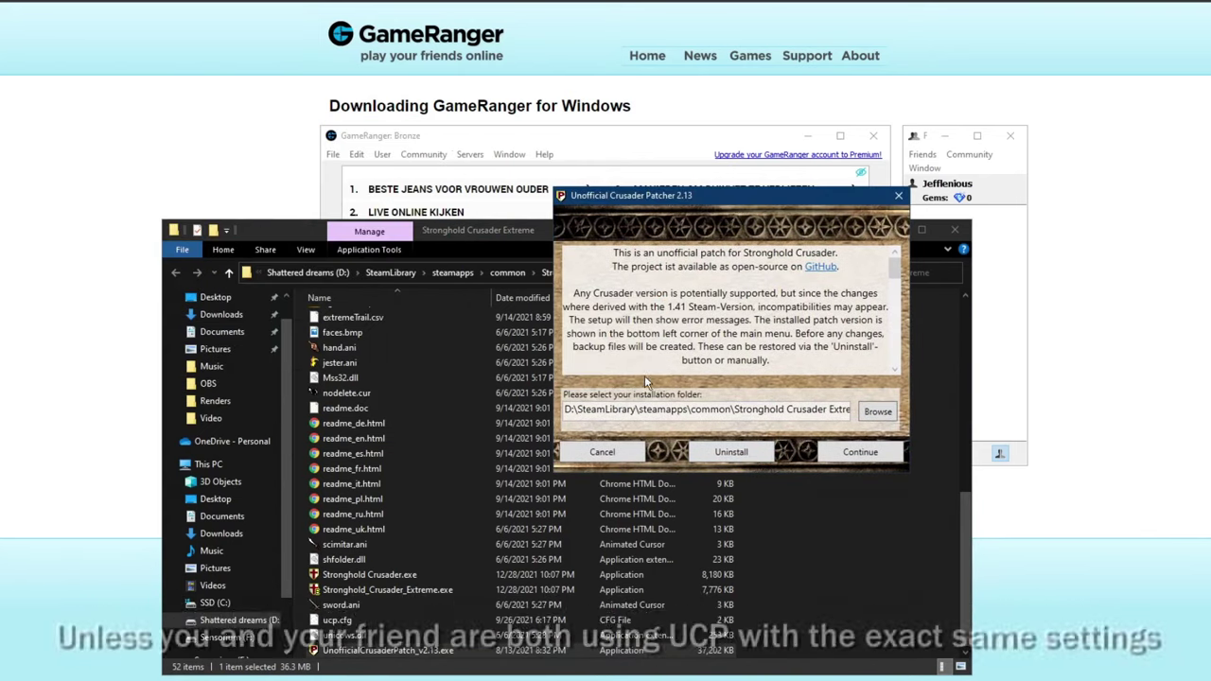
pyautogui.click(898, 195)
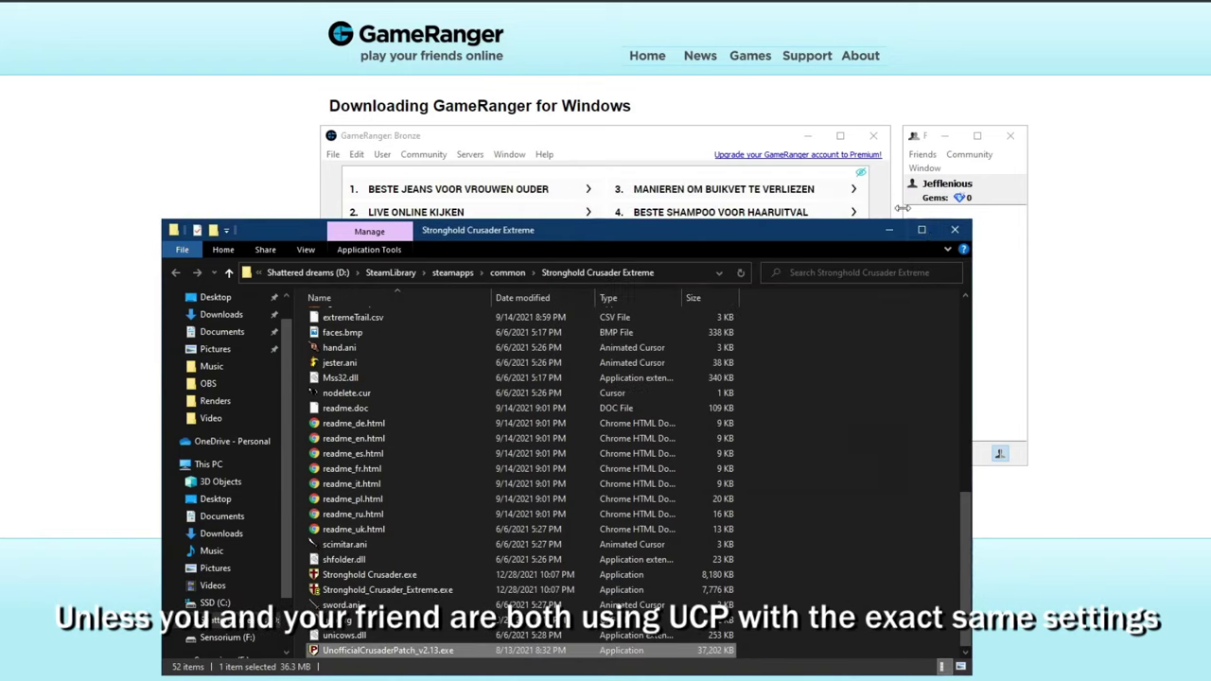
pyautogui.click(952, 231)
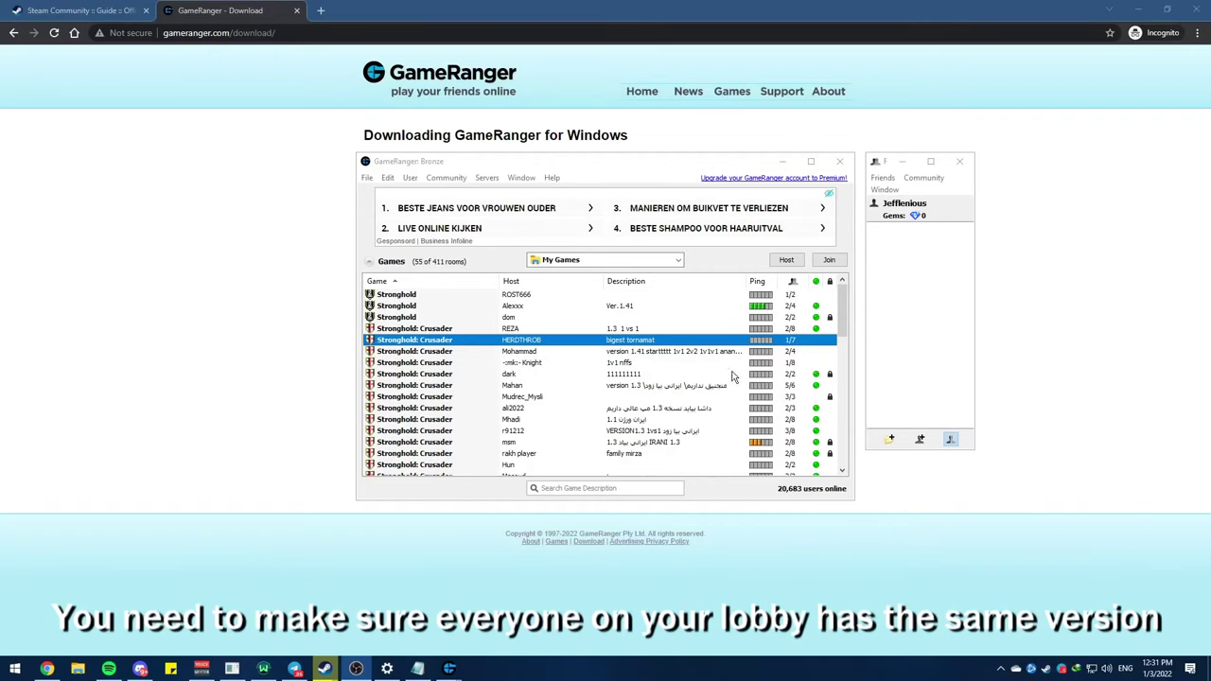
# Sort Stronghold: Crusader rooms by ping, select a 1/8-player room, and bring up Host Game
pyautogui.click(762, 282)
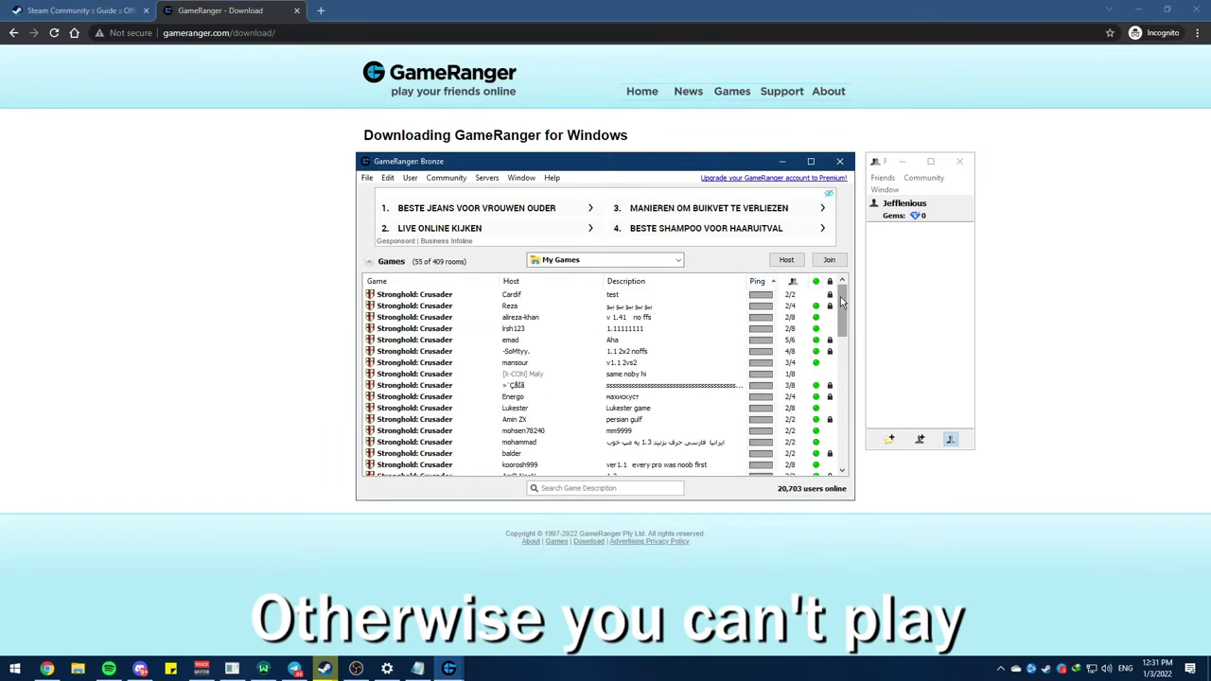
pyautogui.click(808, 295)
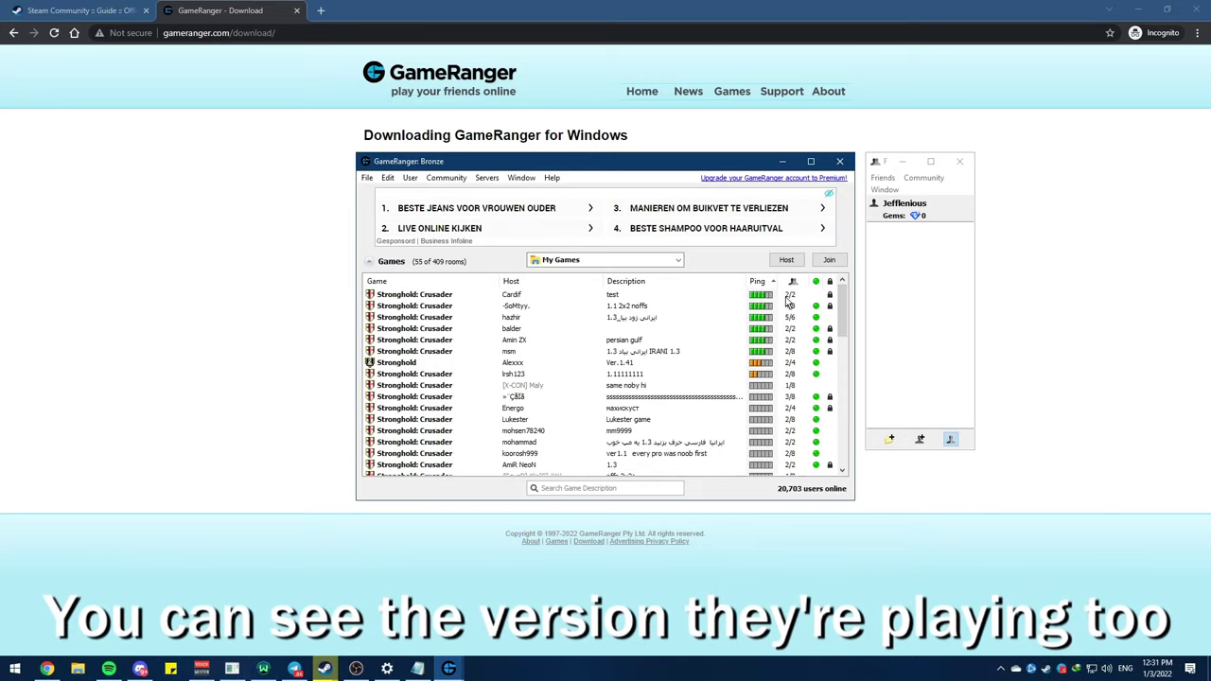
pyautogui.click(802, 355)
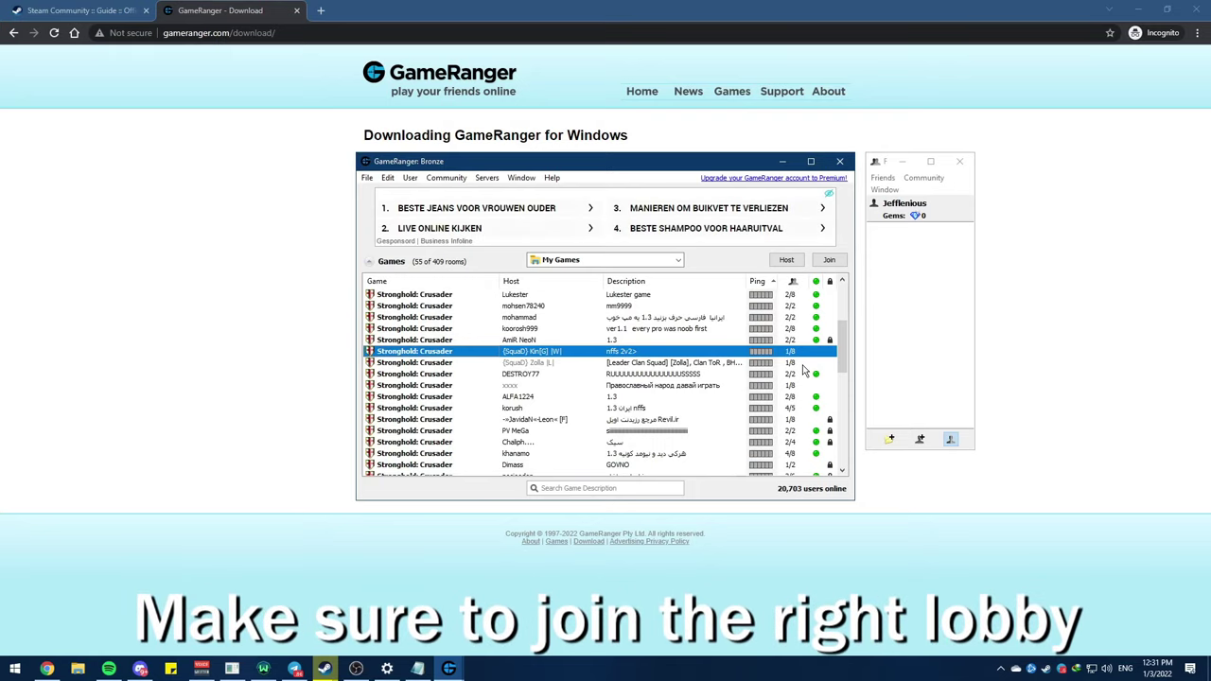
pyautogui.click(786, 259)
# Host the room with Max Players 8 and continue past the NAT Router warning
pyautogui.click(607, 262)
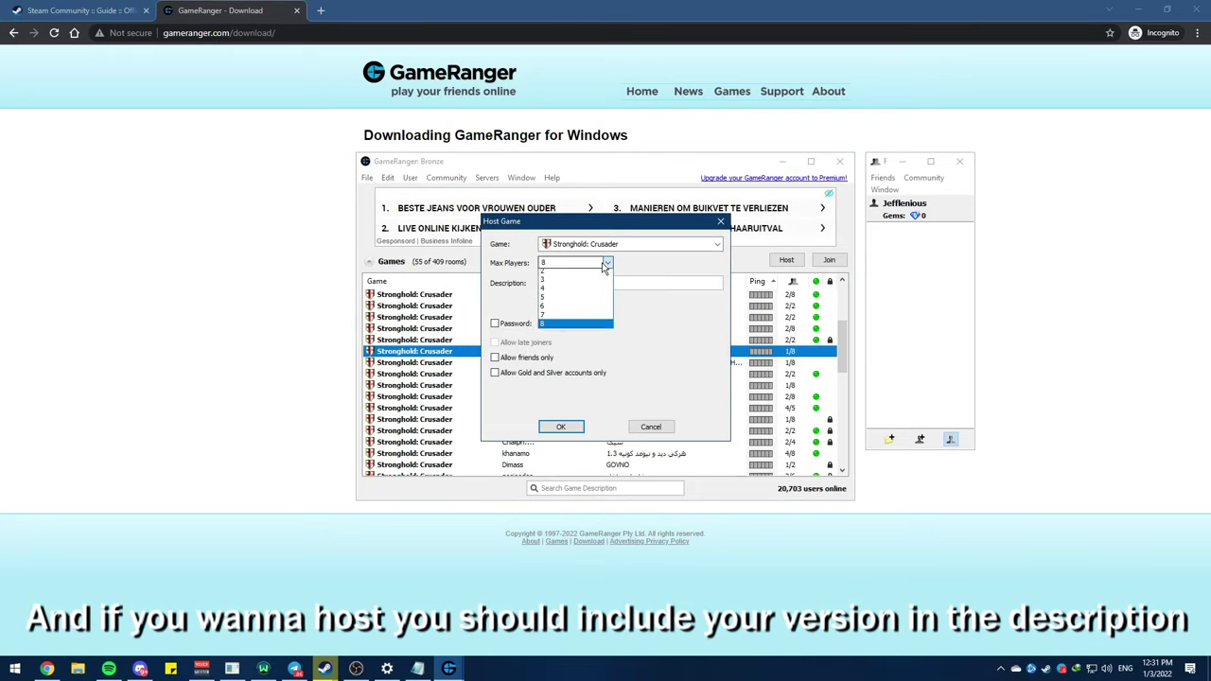
pyautogui.click(563, 325)
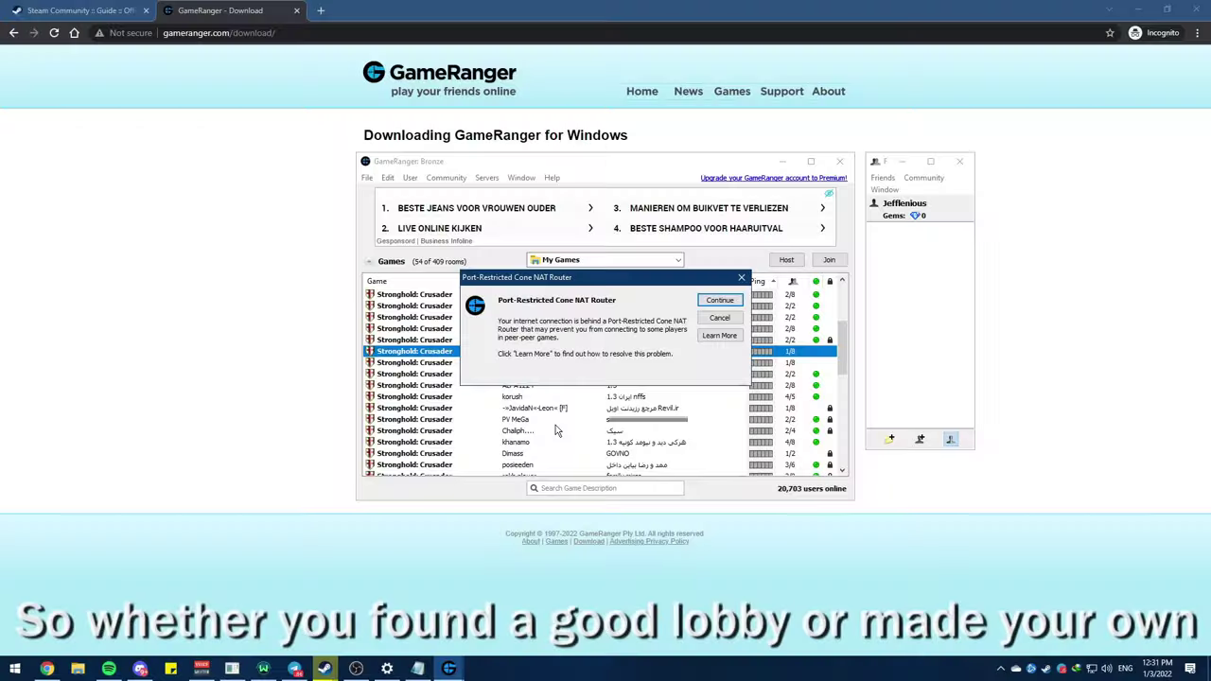
pyautogui.click(713, 301)
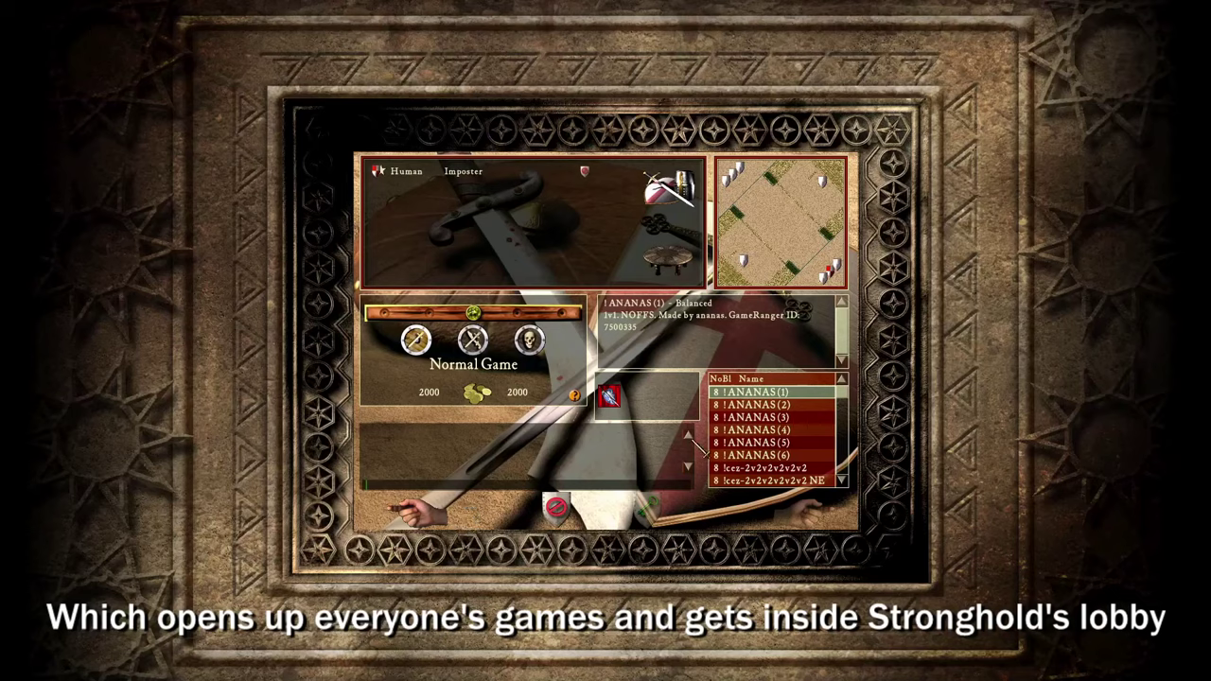
pyautogui.scroll(-10, 775, 430)
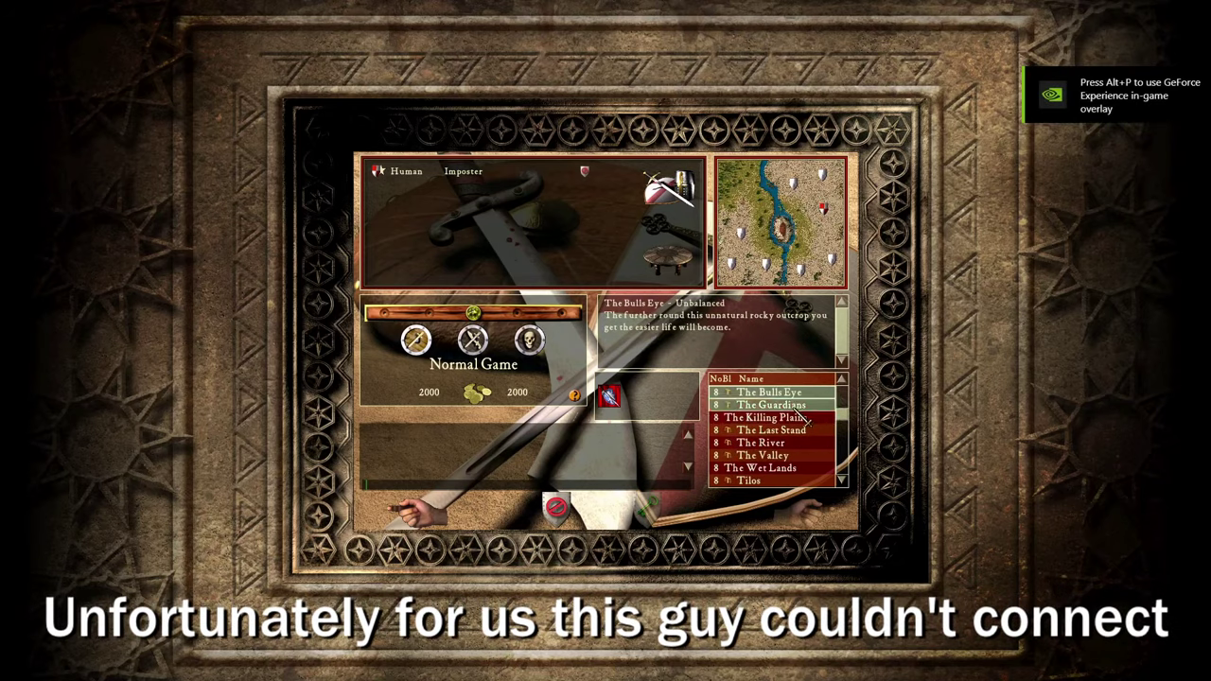
pyautogui.click(781, 457)
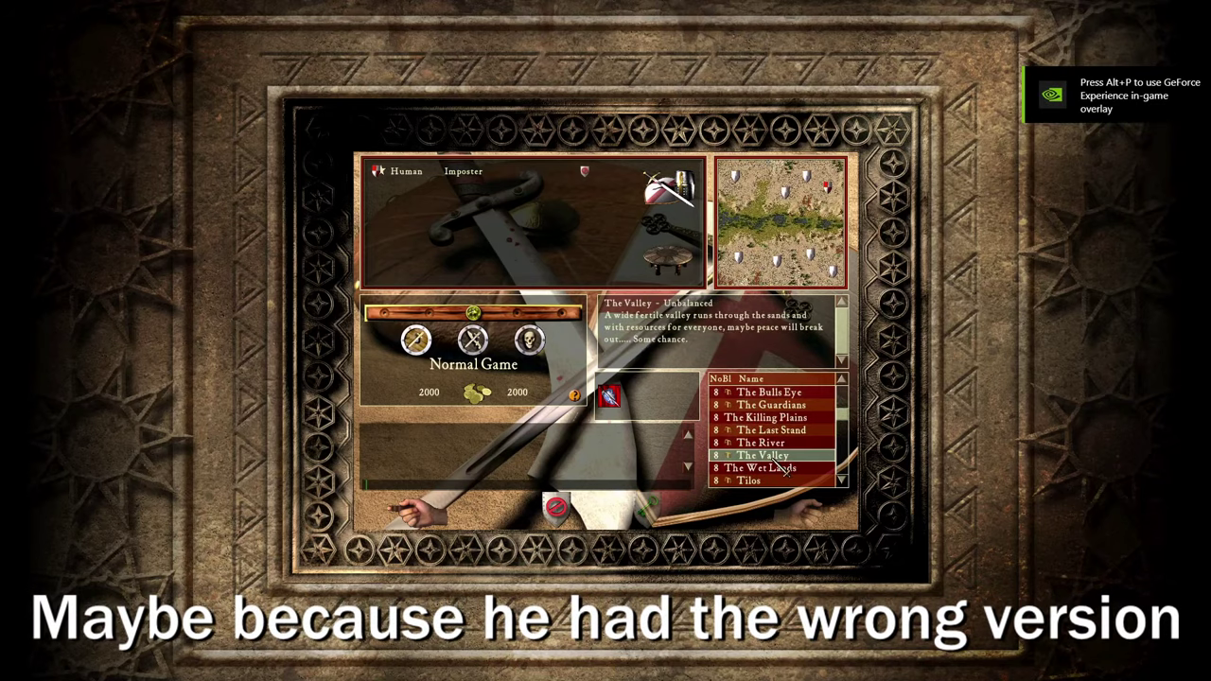
pyautogui.click(781, 469)
pyautogui.press('Home')
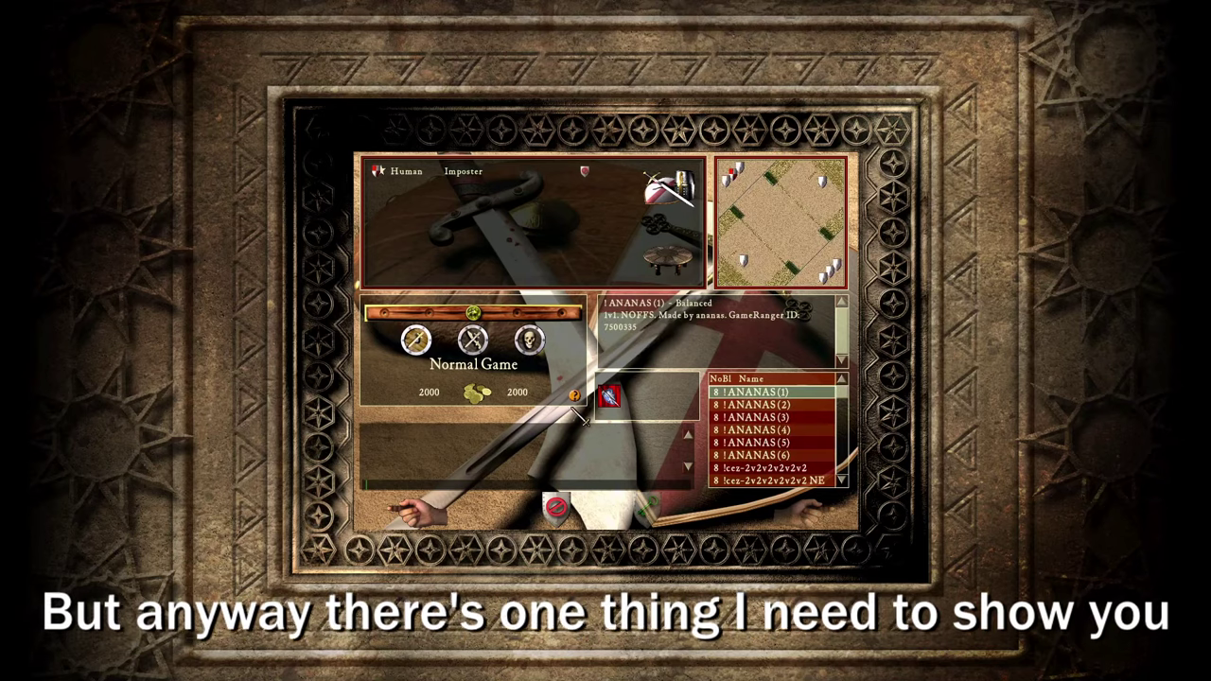
# In Play Options, cycle No Rush through its durations back to Off and toggle the No Dogs rule
pyautogui.click(575, 396)
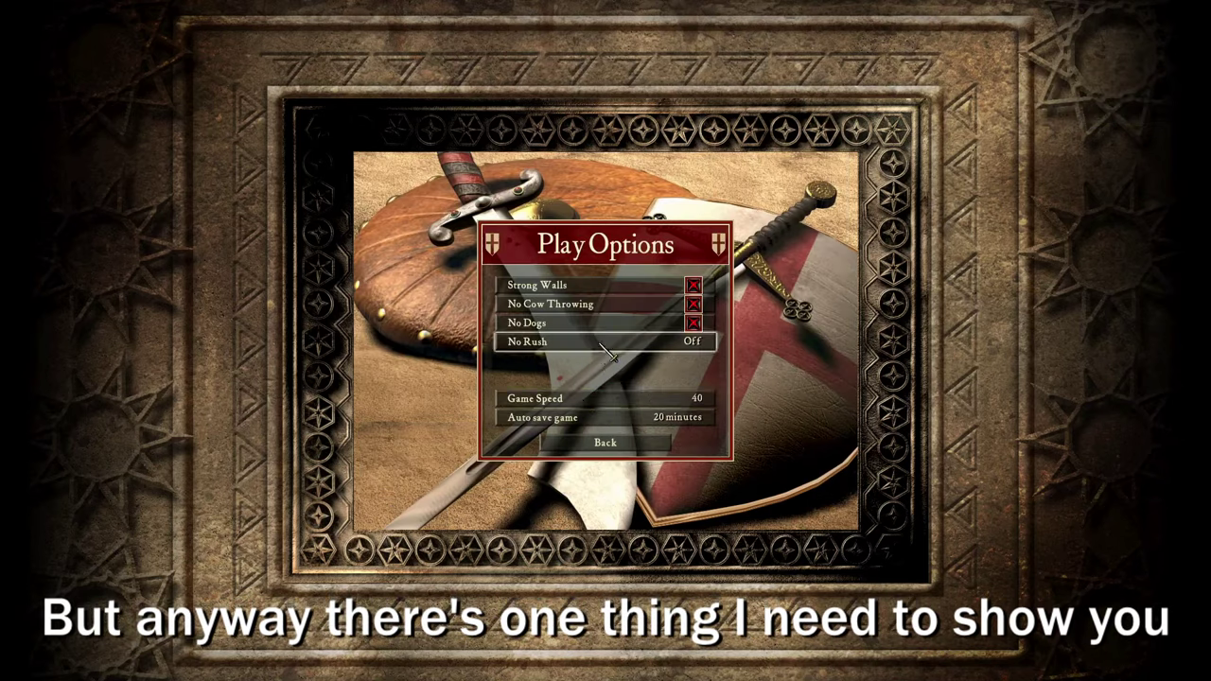
pyautogui.click(700, 344)
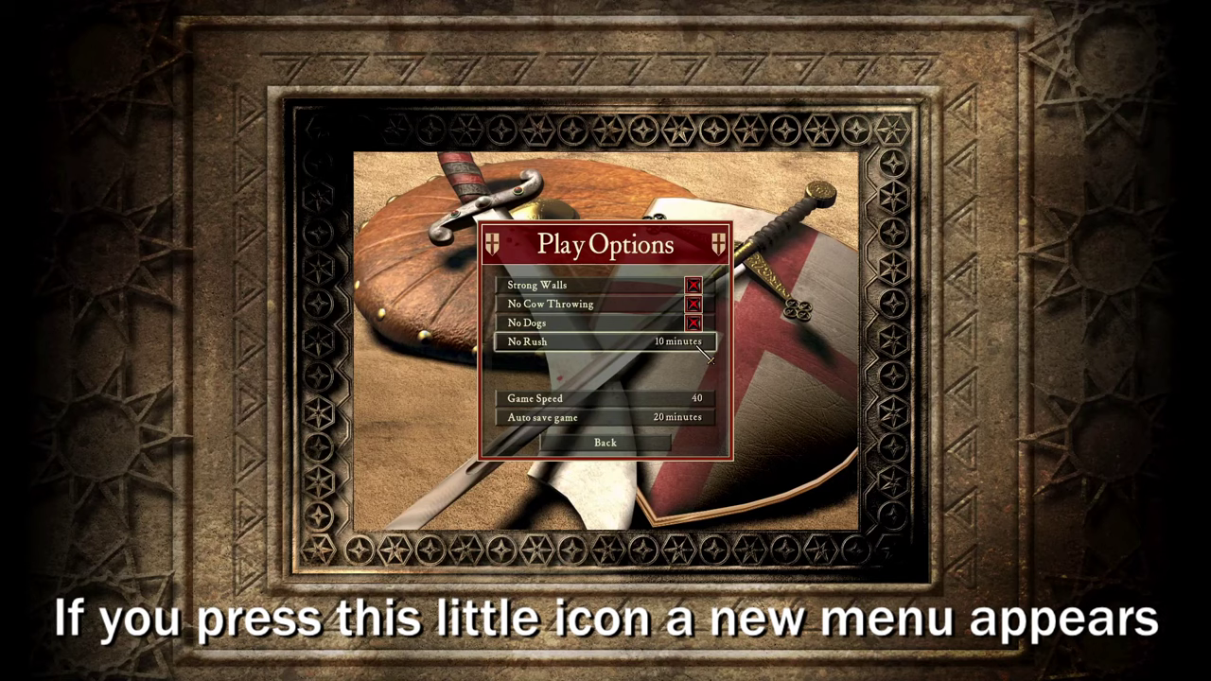
pyautogui.click(704, 348)
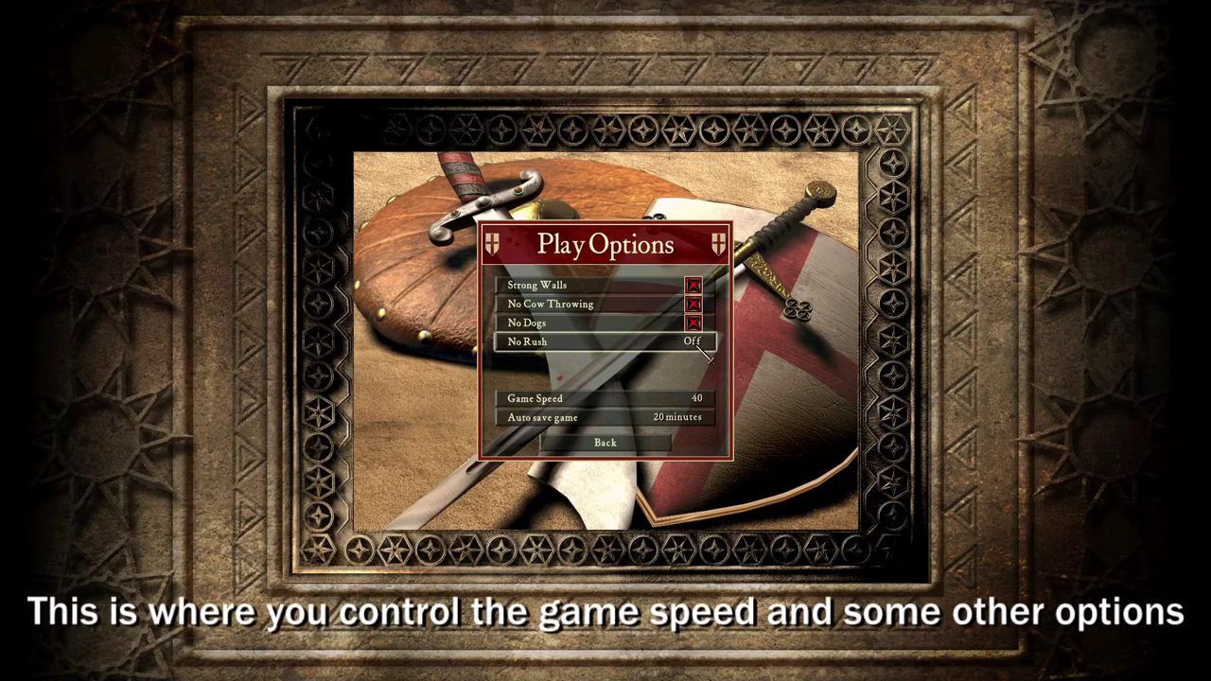
pyautogui.click(704, 348)
pyautogui.click(704, 348)
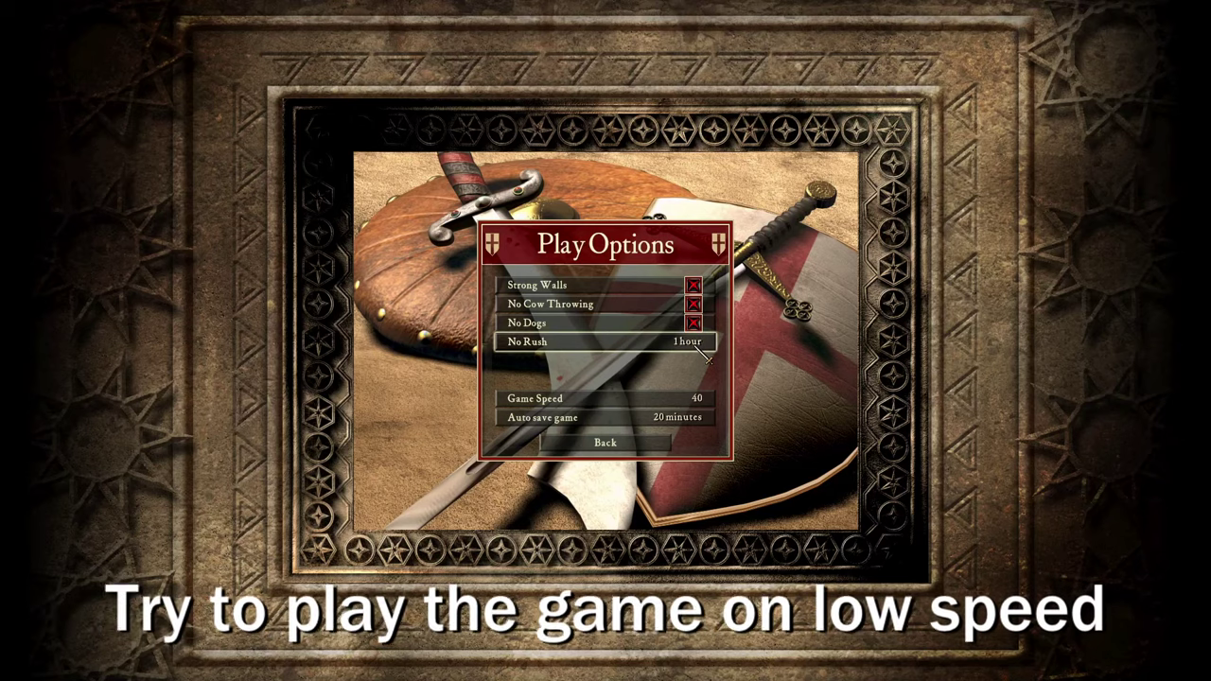
pyautogui.click(703, 346)
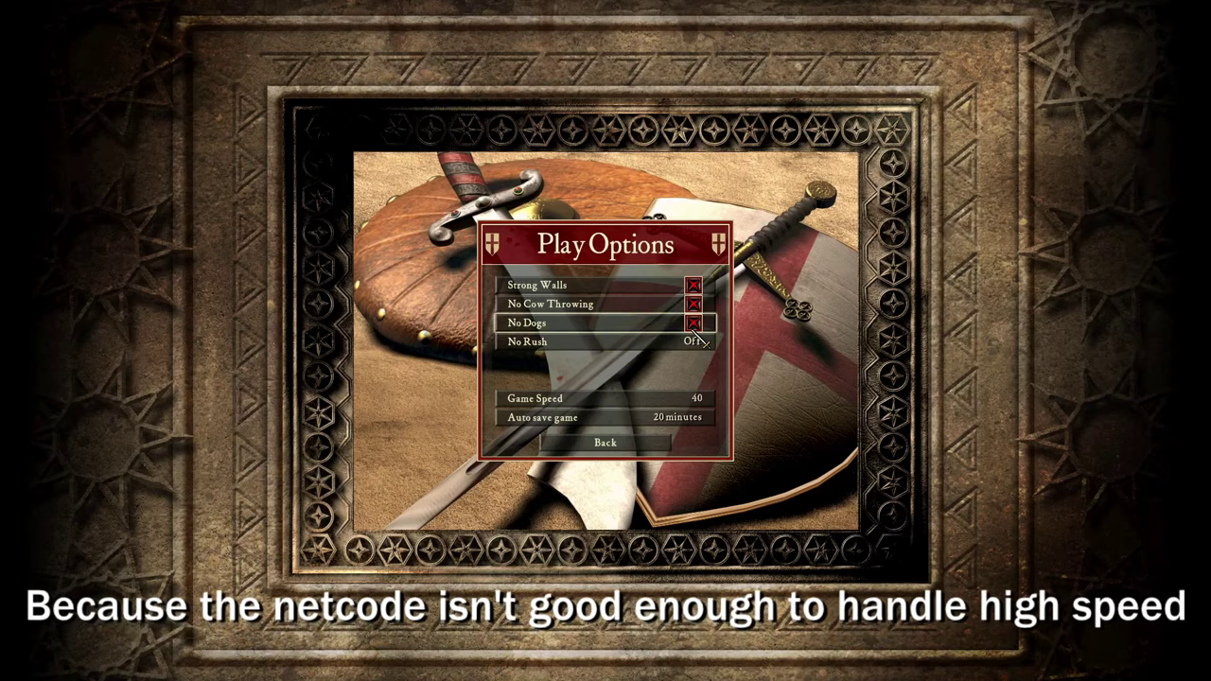
pyautogui.click(698, 324)
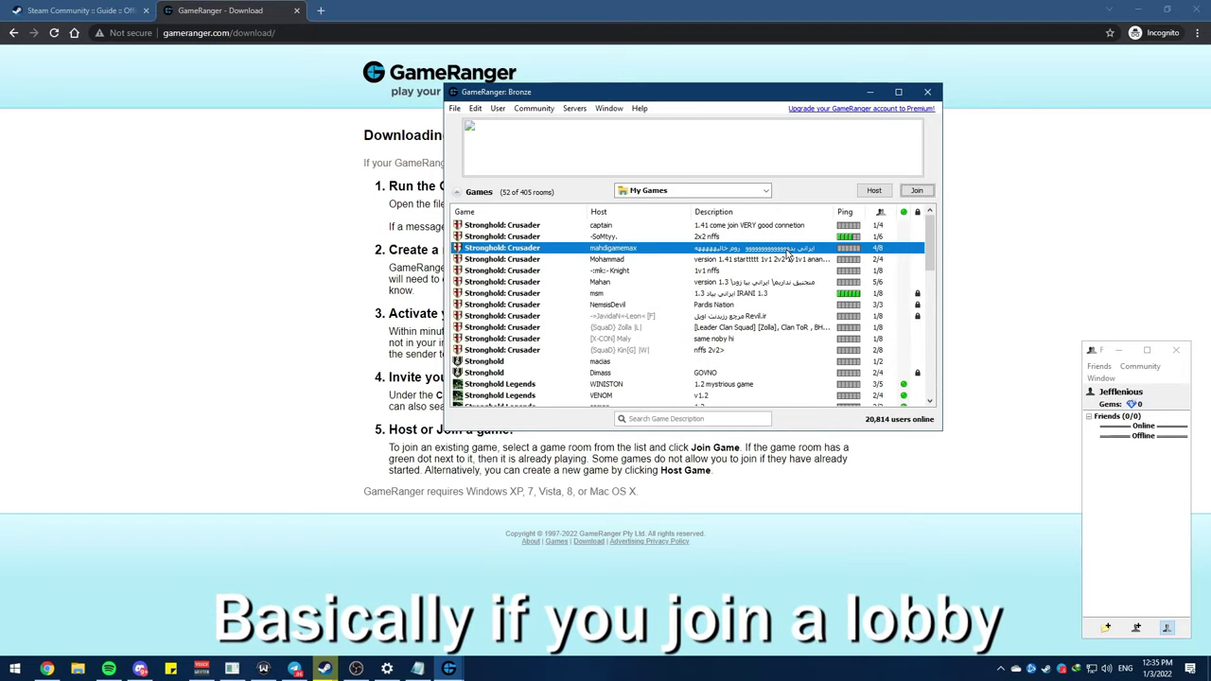
# Double-click a Stronghold: Crusader room and continue past the Symmetric NAT Router warning
pyautogui.doubleClick(787, 254)
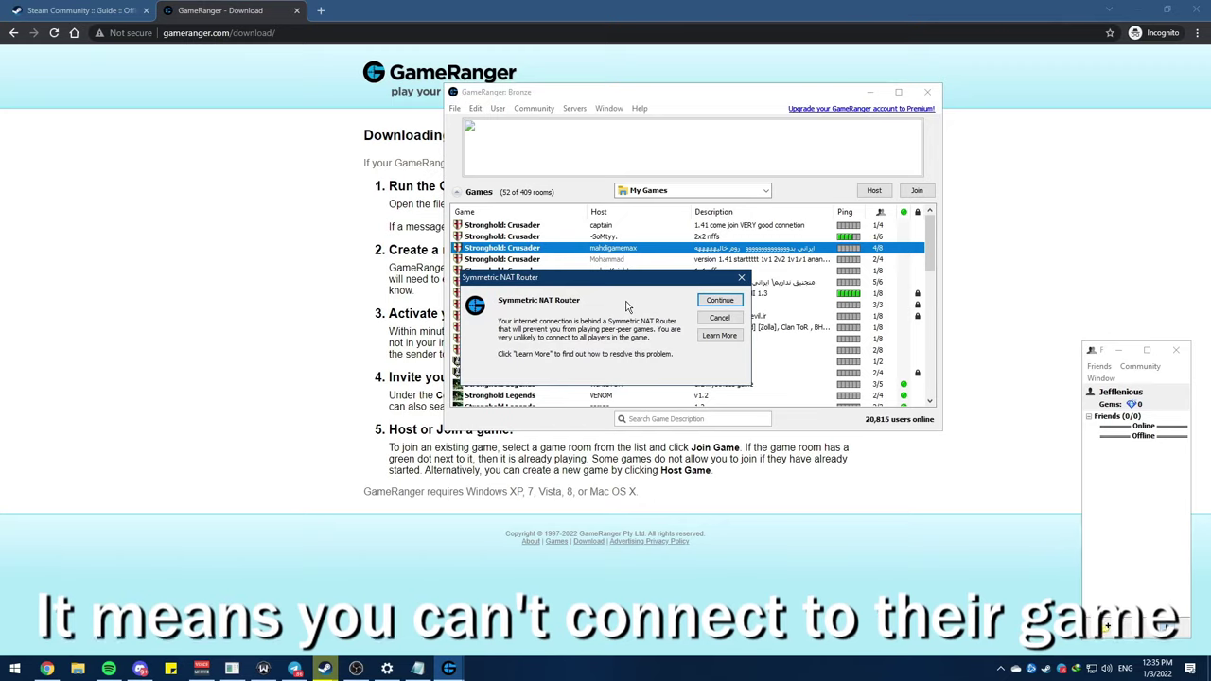
pyautogui.click(703, 302)
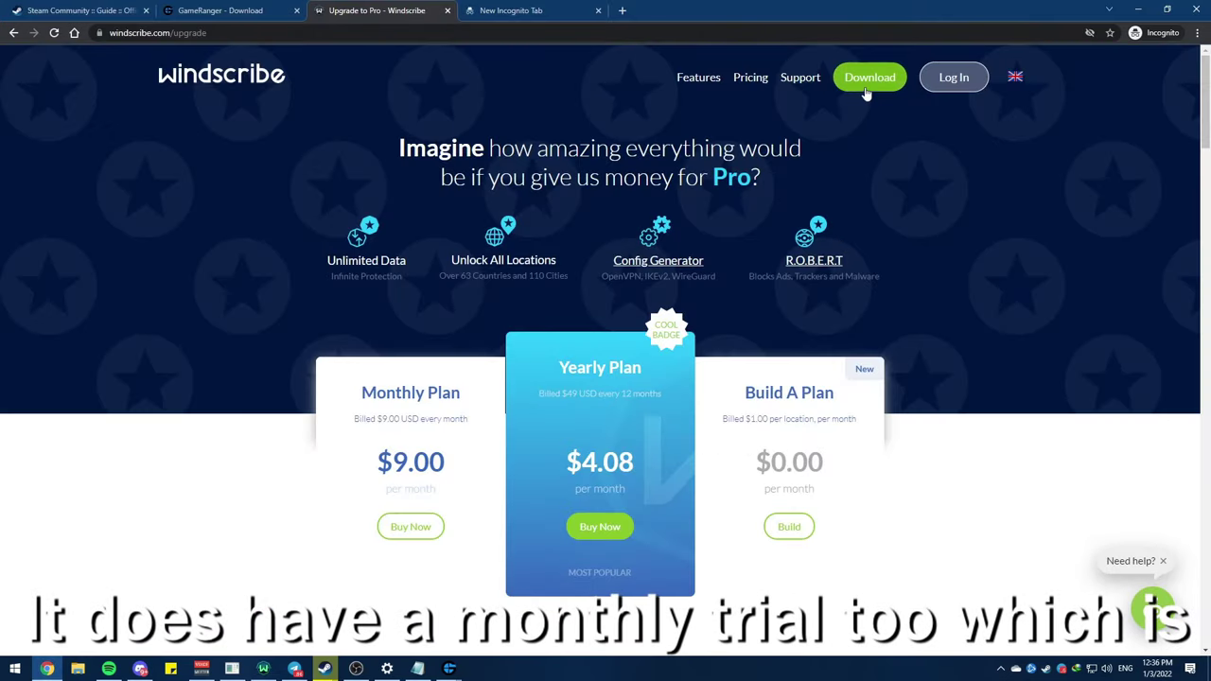
# Browse the windscribe.com Download page, then go back to the Windscribe homepage via its logo
pyautogui.click(866, 83)
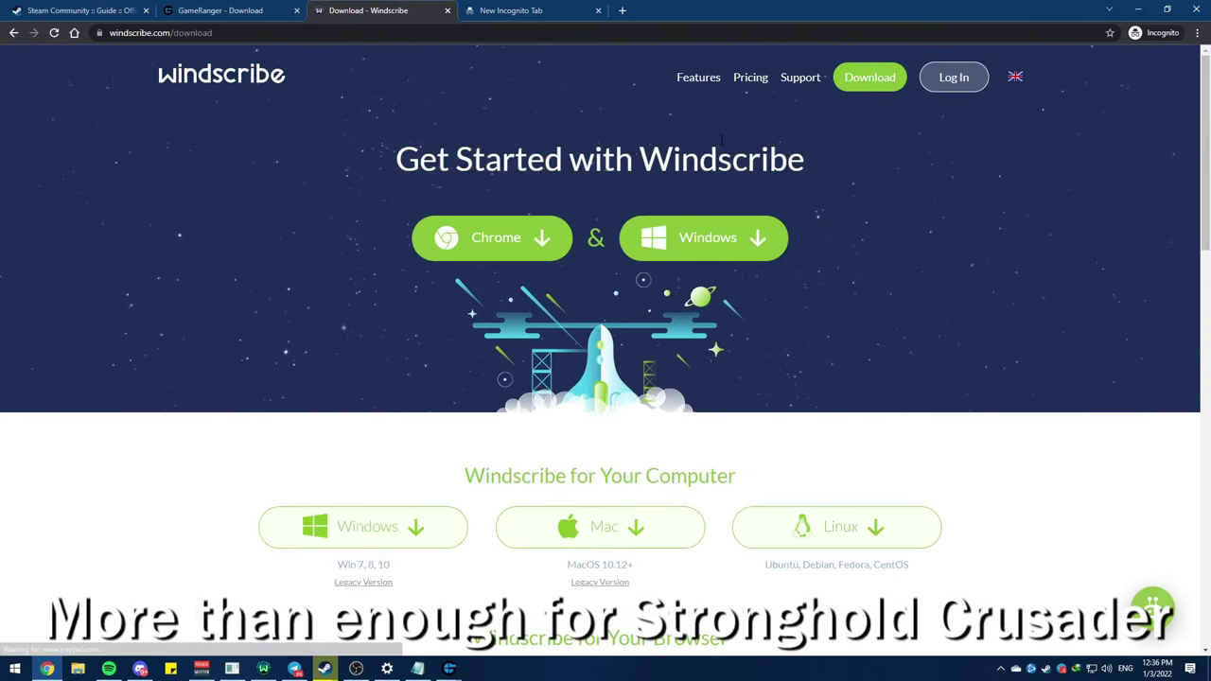
pyautogui.scroll(-9, 721, 140)
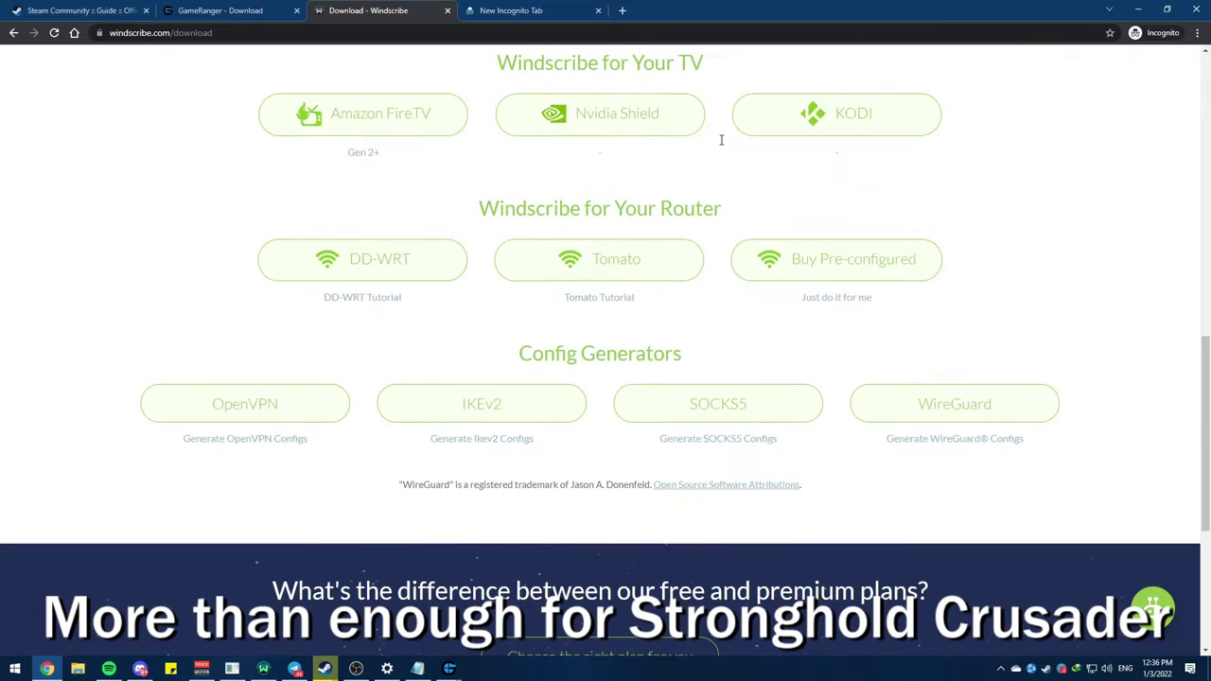
pyautogui.scroll(-3, 997, 293)
pyautogui.scroll(12, 983, 221)
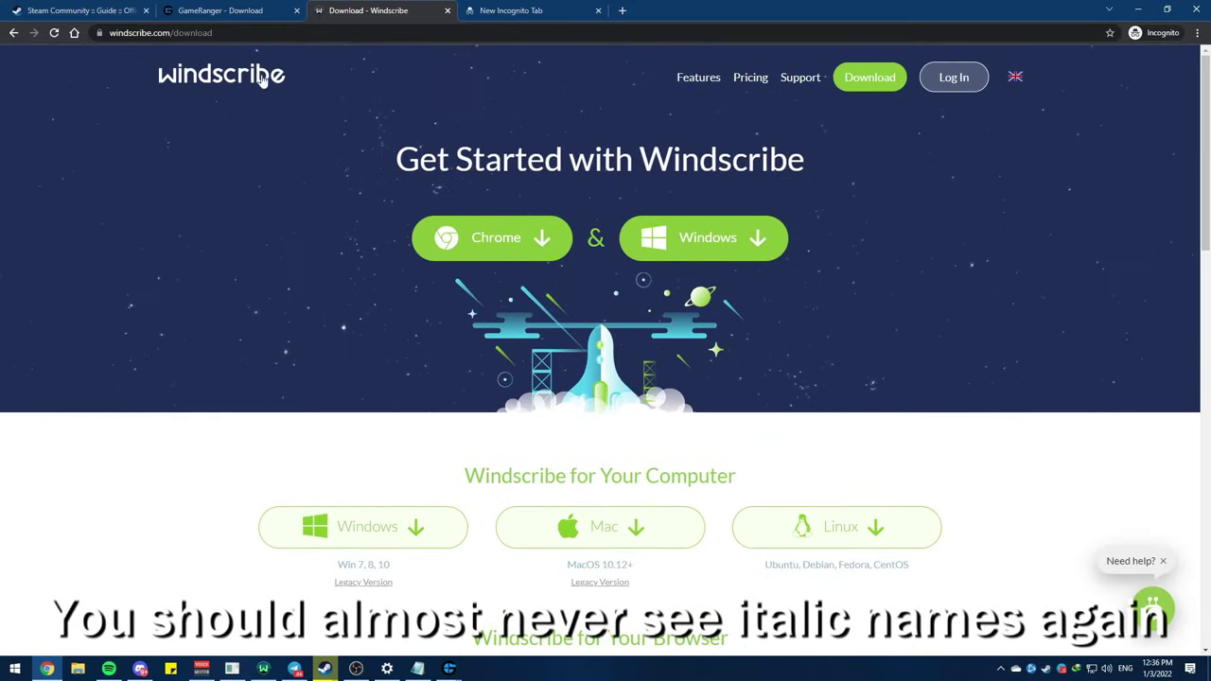
pyautogui.click(262, 78)
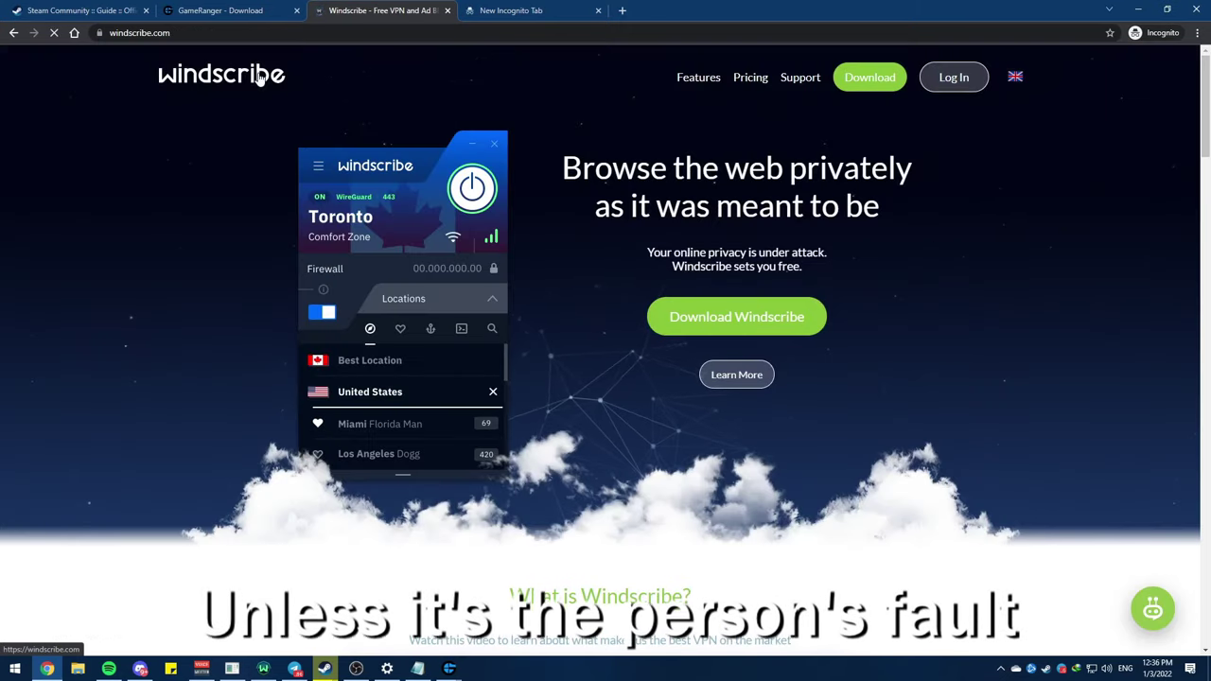